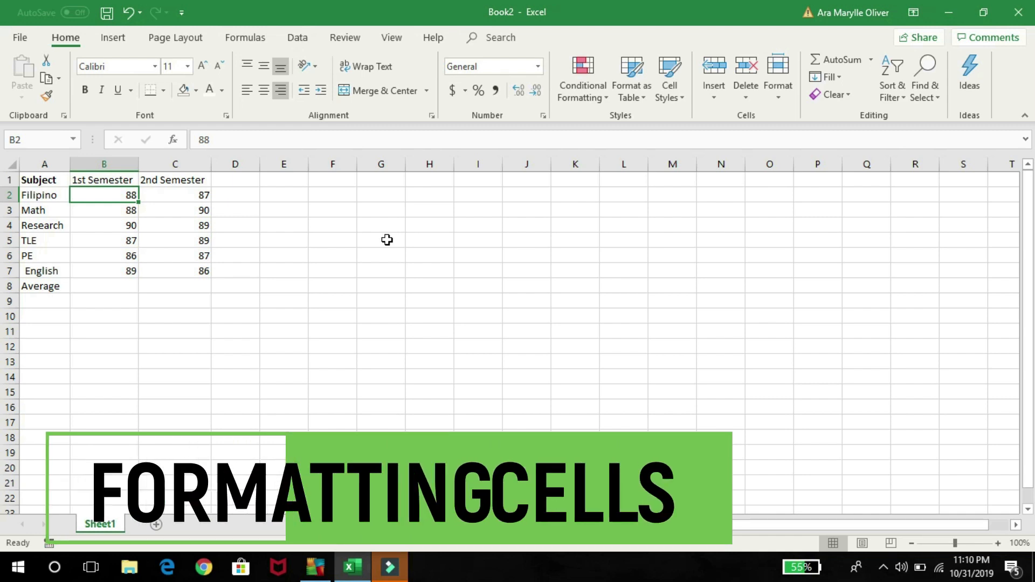
Start recording a macro named Cells in this workbook, with Ctrl+Shift+A as its shortcut.
left_click(388, 31)
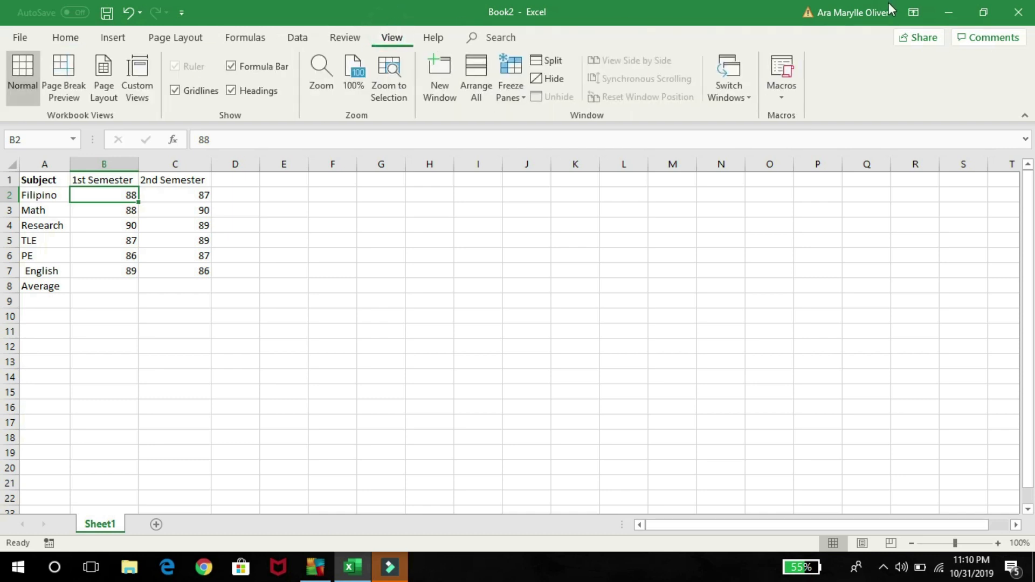
left_click(788, 85)
left_click(834, 135)
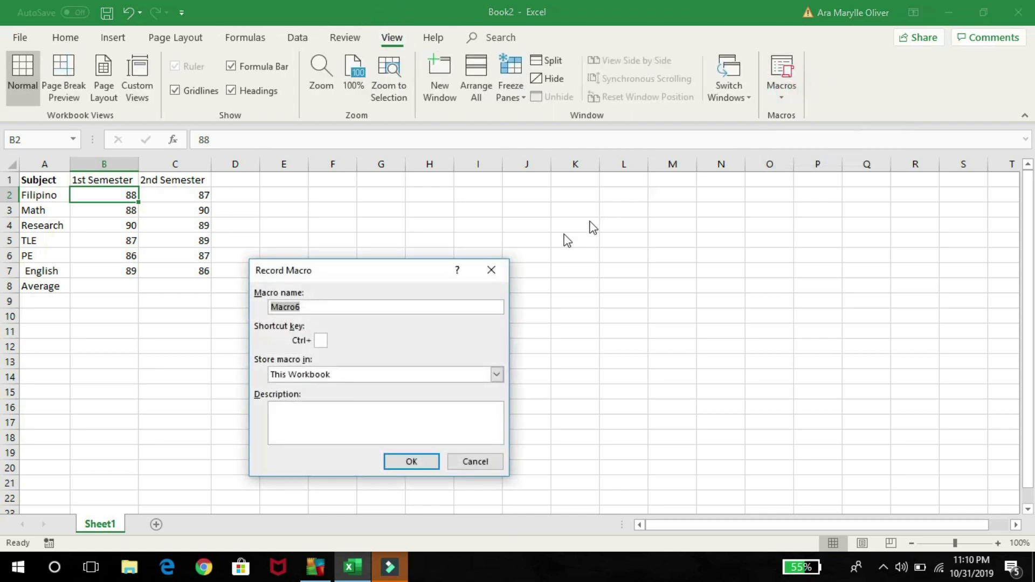
type("Cells")
left_click(325, 345)
key("shift+a")
left_click(412, 462)
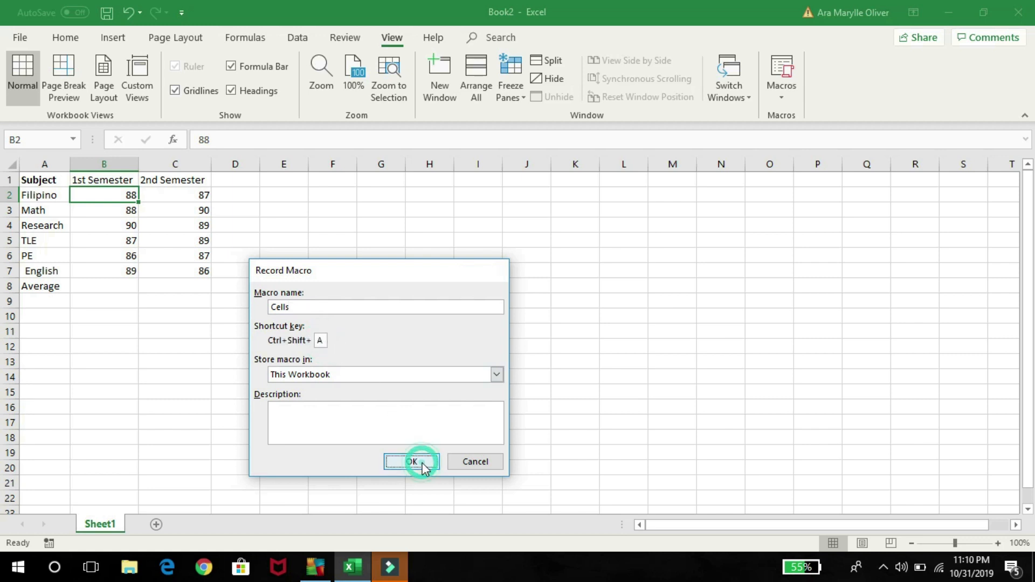
Set the font size of cell B2 to 10 and centre its content horizontally.
left_click(70, 39)
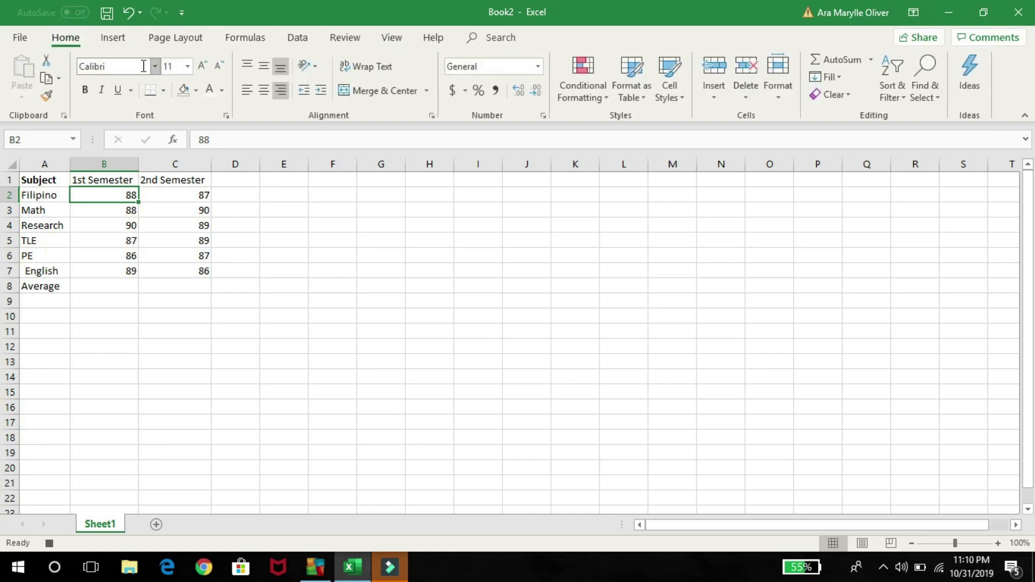
left_click(177, 67)
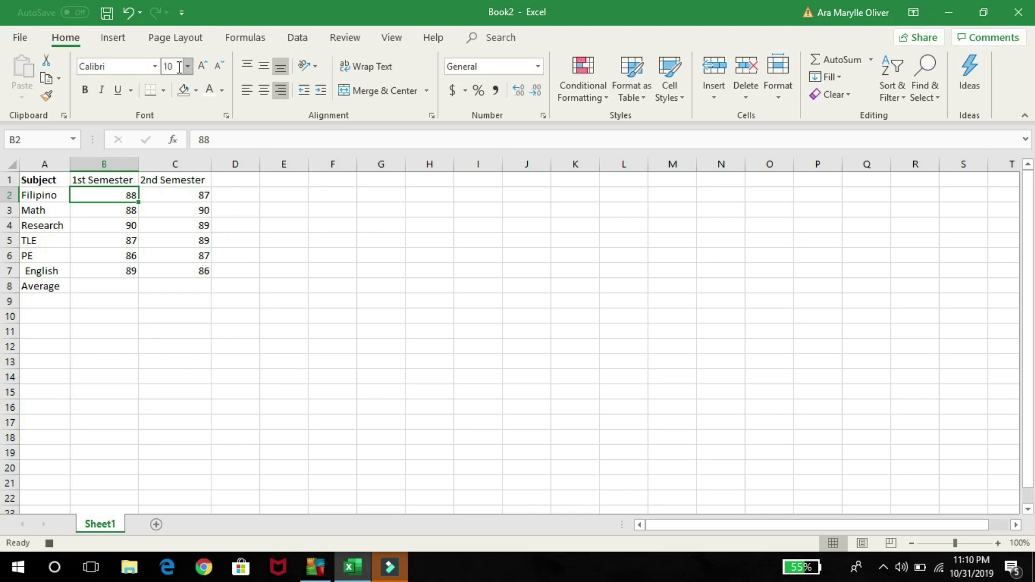
left_click(264, 92)
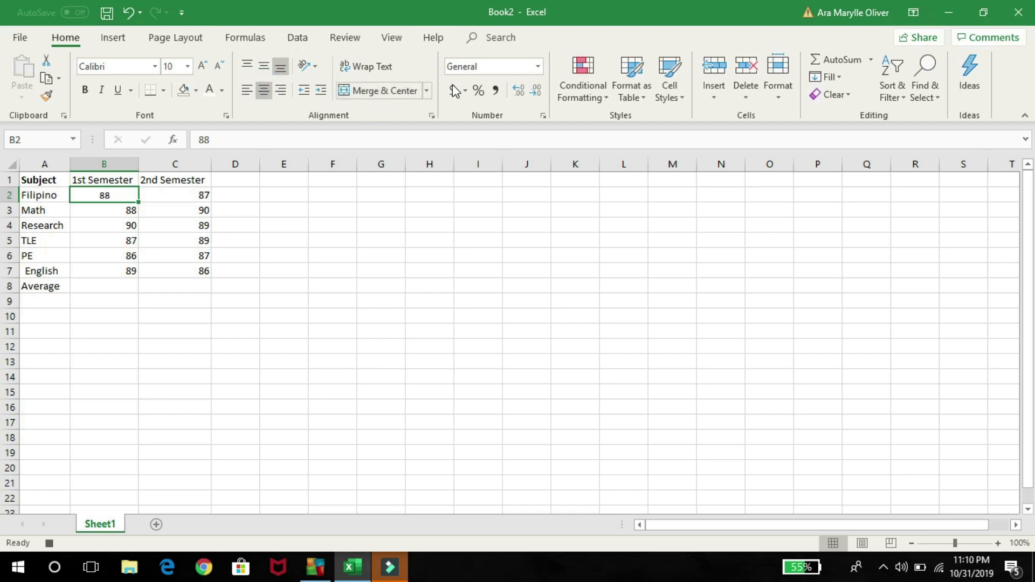
Give cell B2 a red font colour and a light blue fill, and stop recording the macro.
left_click(221, 91)
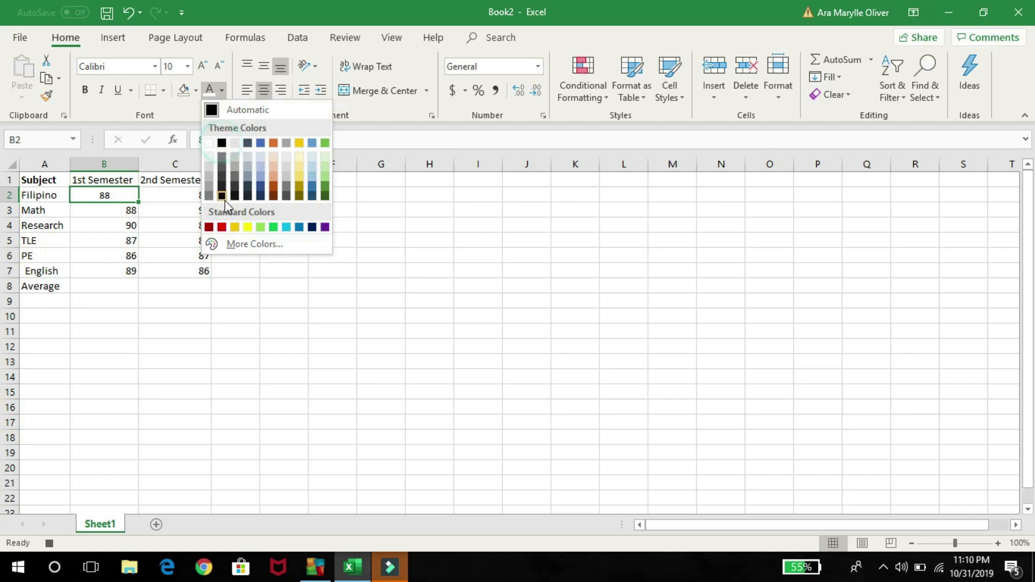
left_click(221, 227)
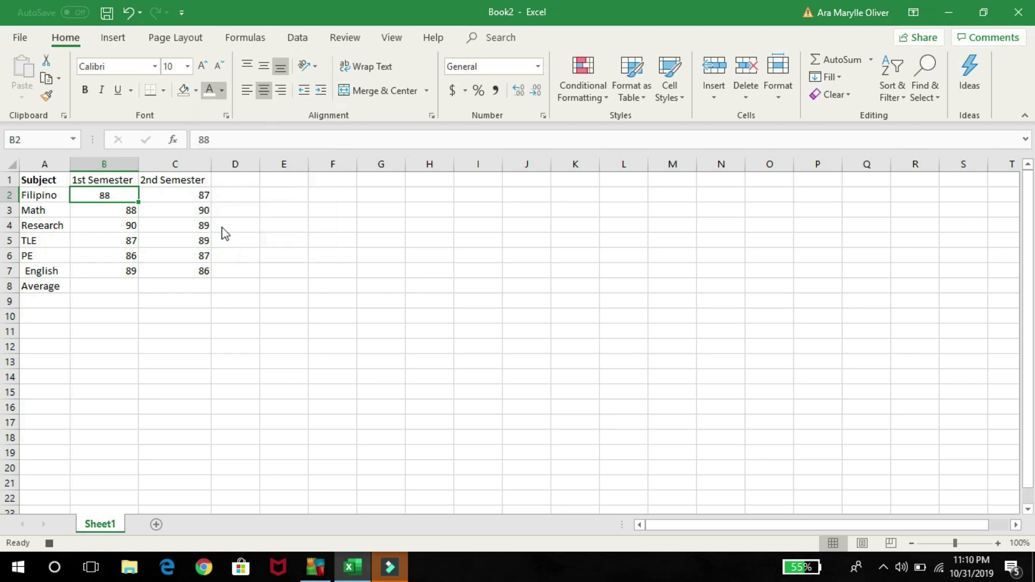
left_click(197, 90)
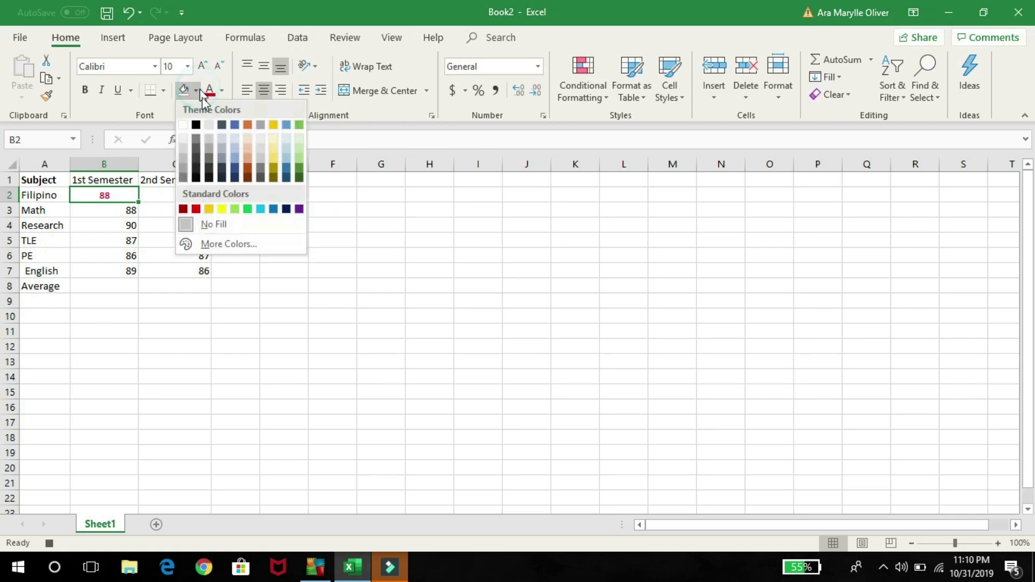
left_click(261, 209)
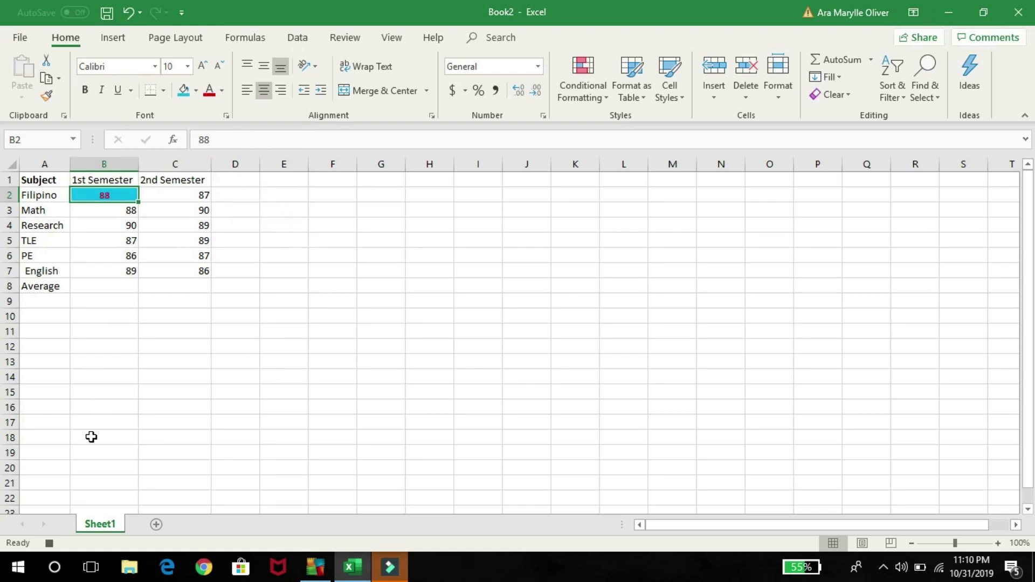
left_click(49, 543)
Run the Cells macro on cell C2 and on the remaining grades in B3:C7.
left_click(197, 196)
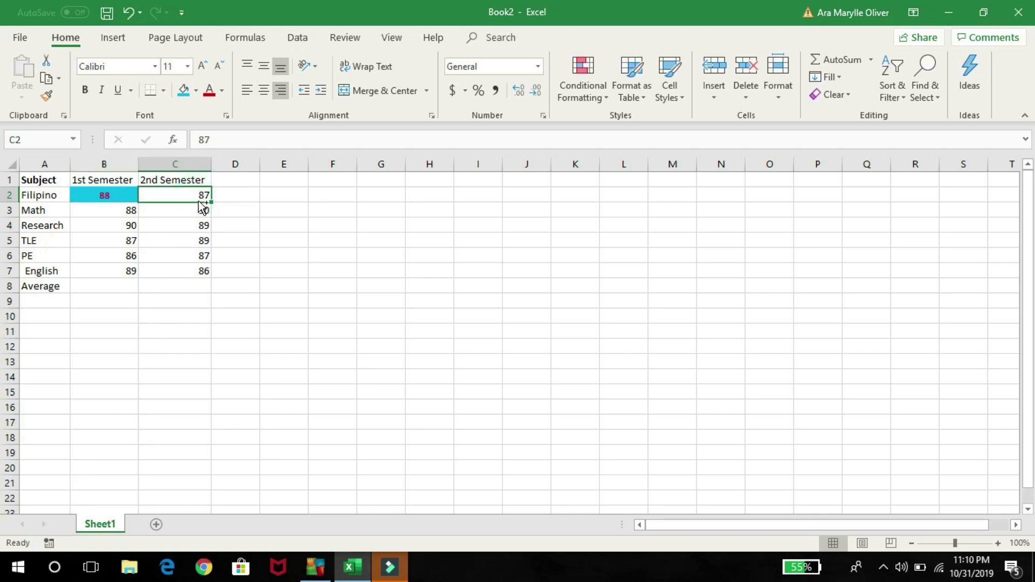
key("ctrl+m")
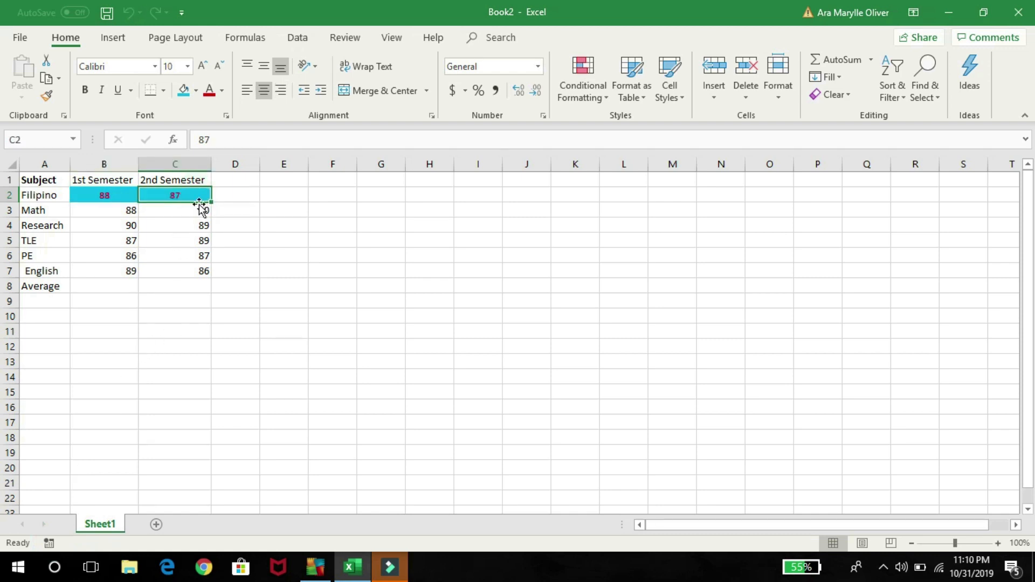
left_click(111, 211)
left_click_drag(179, 271, 128, 211)
key("ctrl+m")
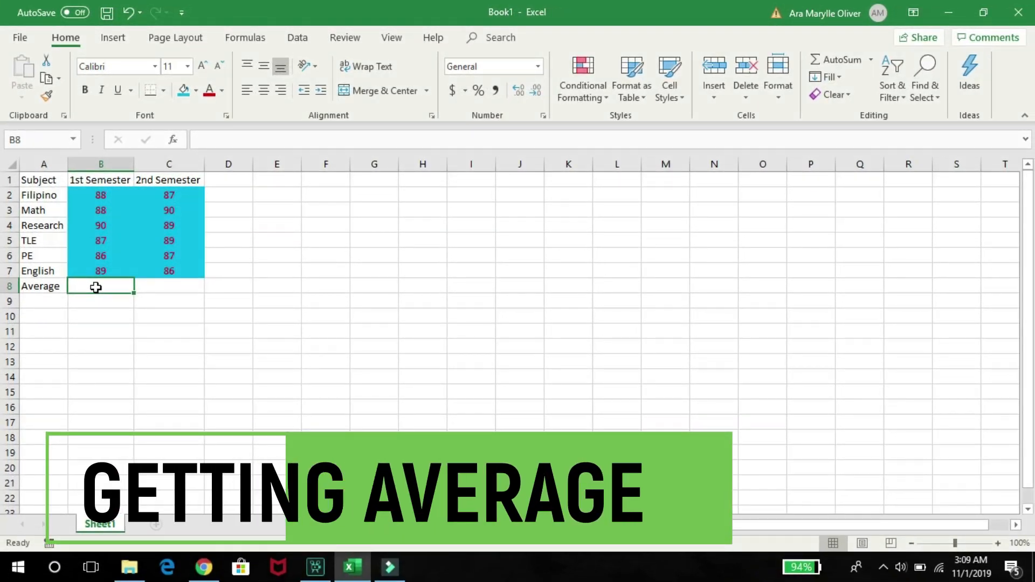
Start recording a macro named Average in this workbook, with Ctrl+Shift+S as its shortcut.
left_click(391, 37)
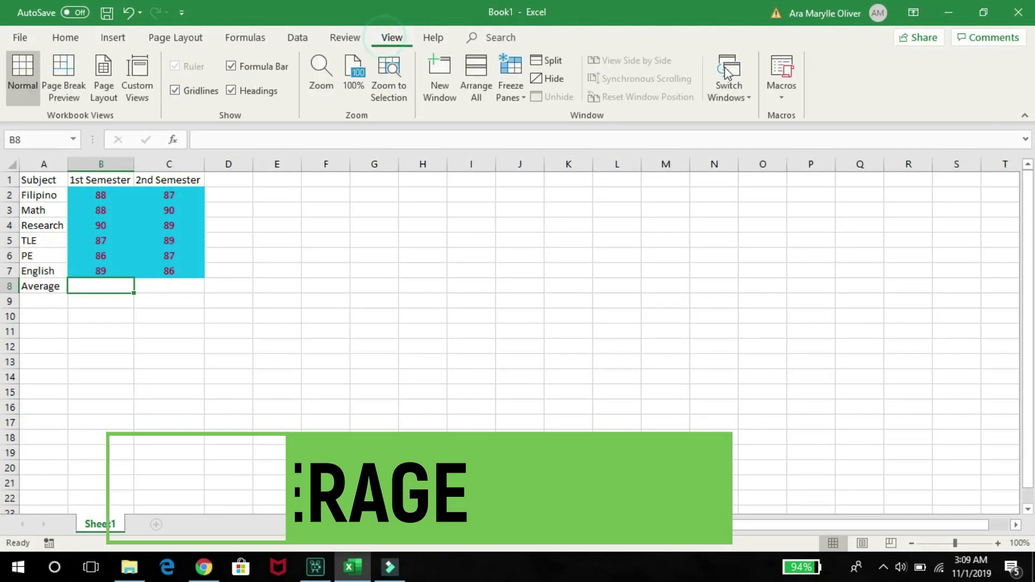
left_click(787, 87)
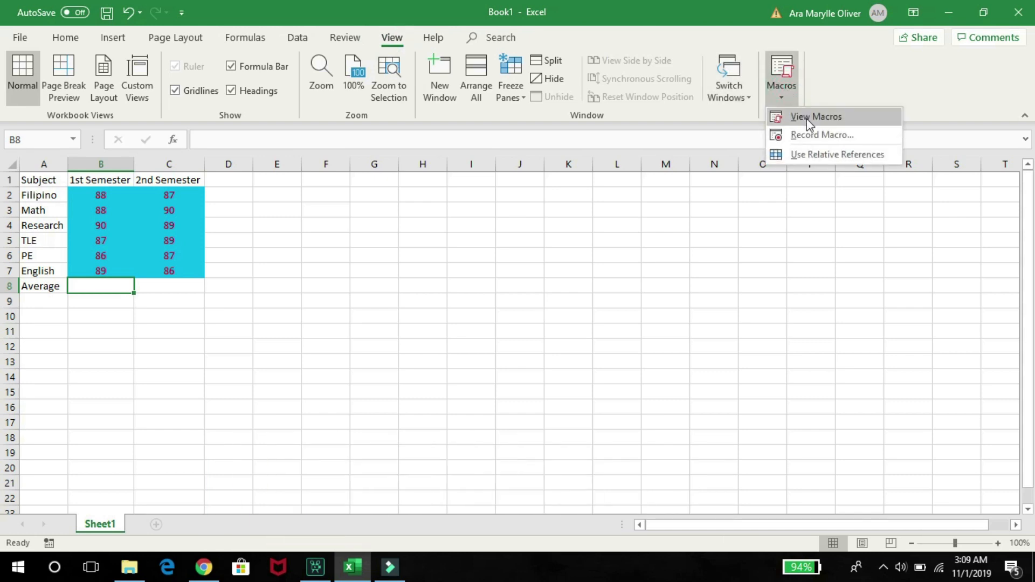
left_click(814, 136)
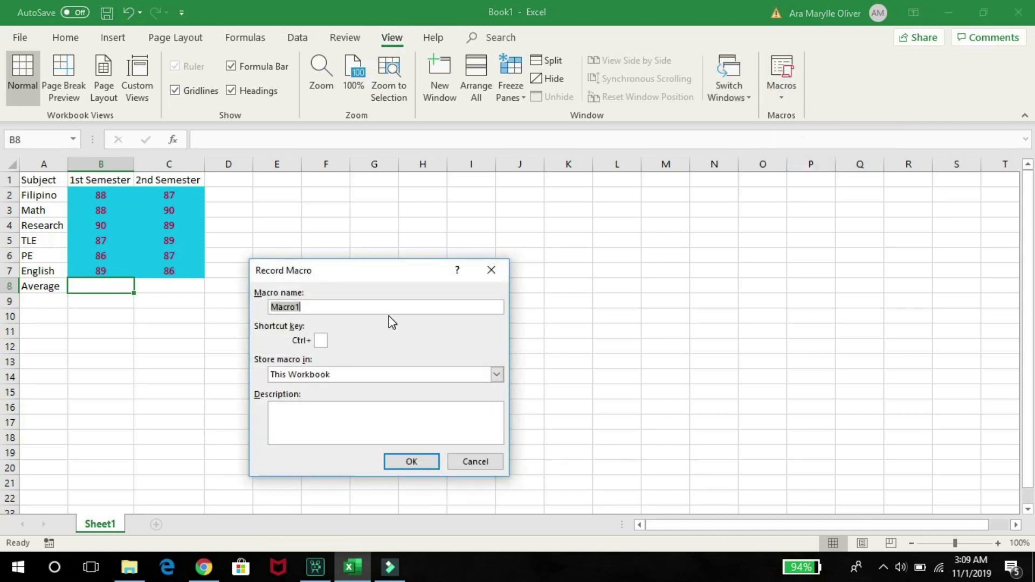
type("Average")
left_click(325, 340)
type("S")
left_click(415, 462)
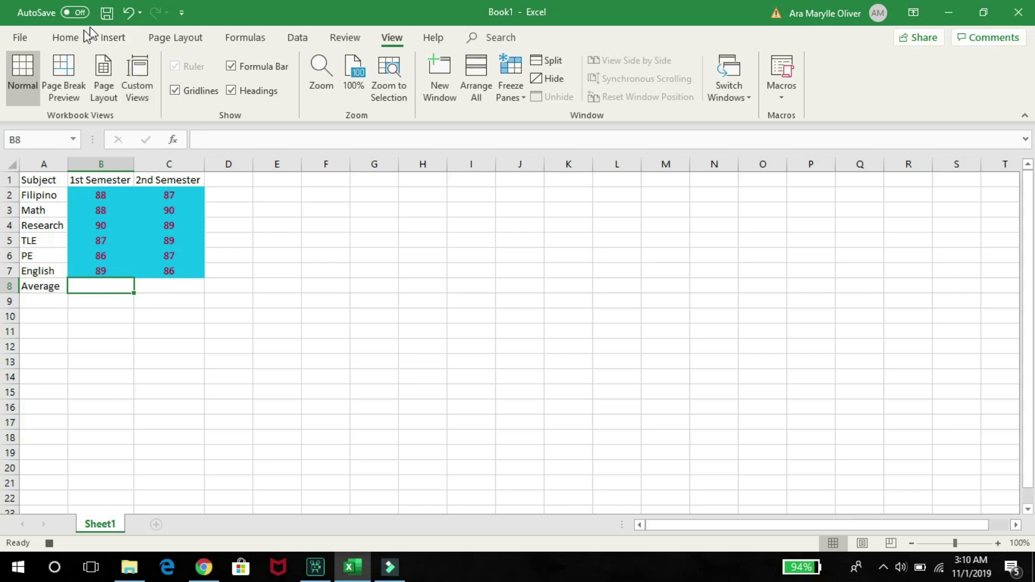
Enter the average of B2:B7 in cell B8, stop recording the macro and select cell C8.
left_click(66, 38)
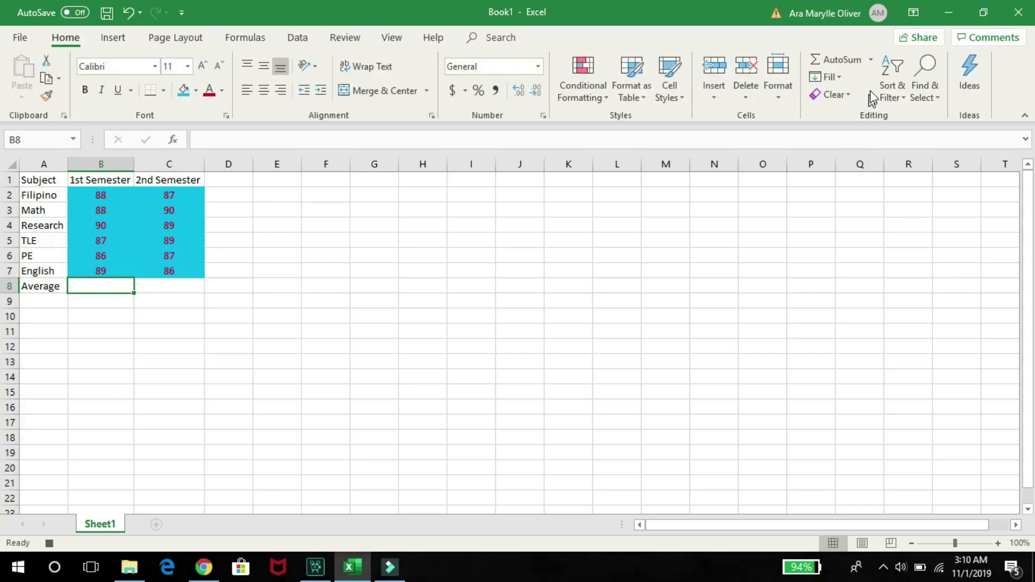
left_click(870, 59)
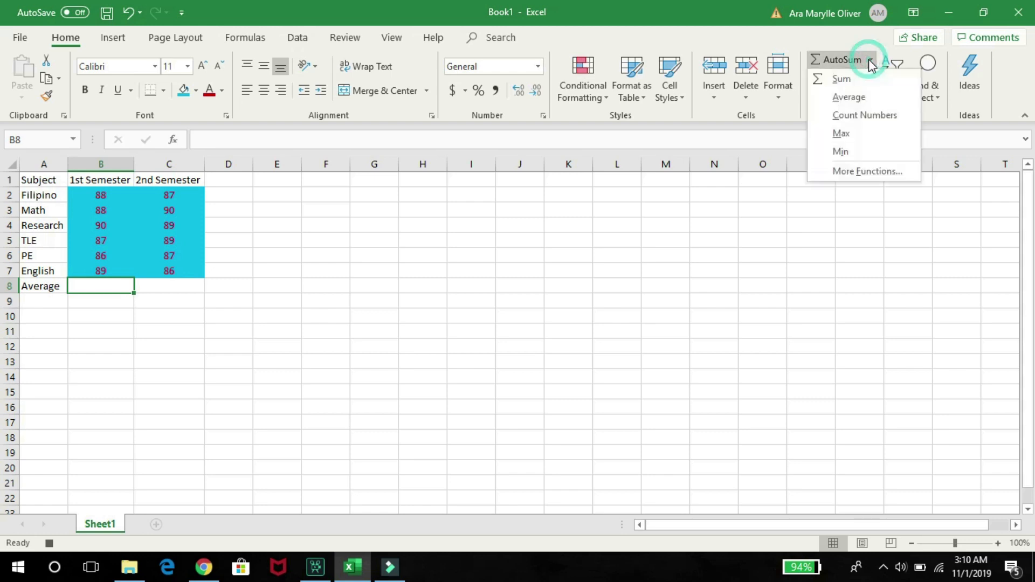
left_click(849, 97)
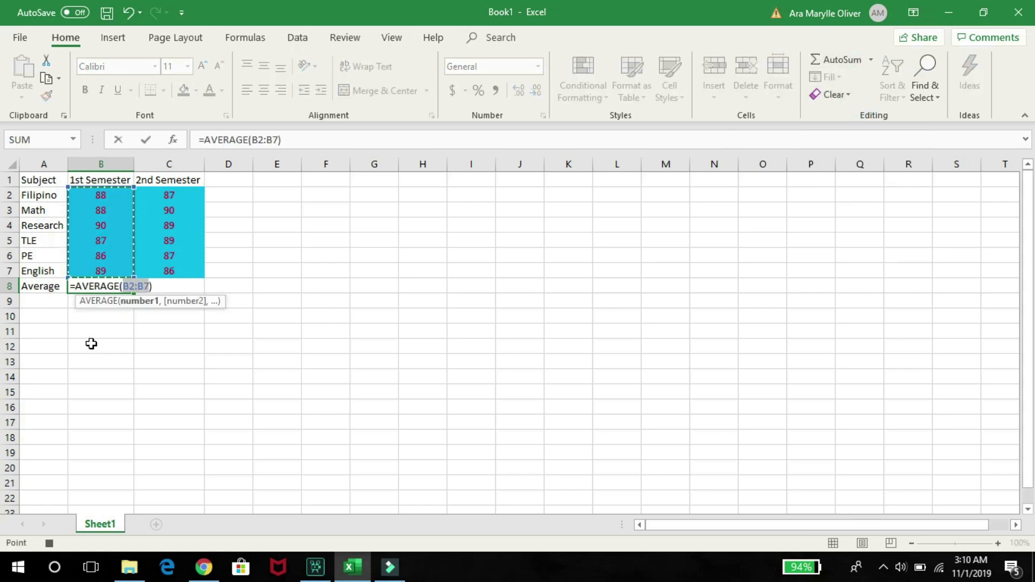
key("Return")
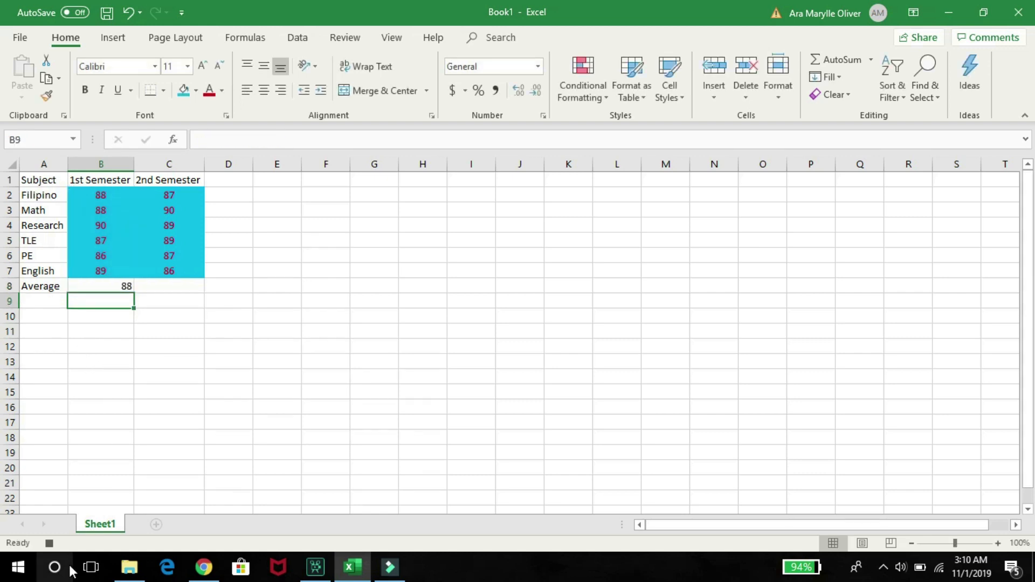
left_click(53, 546)
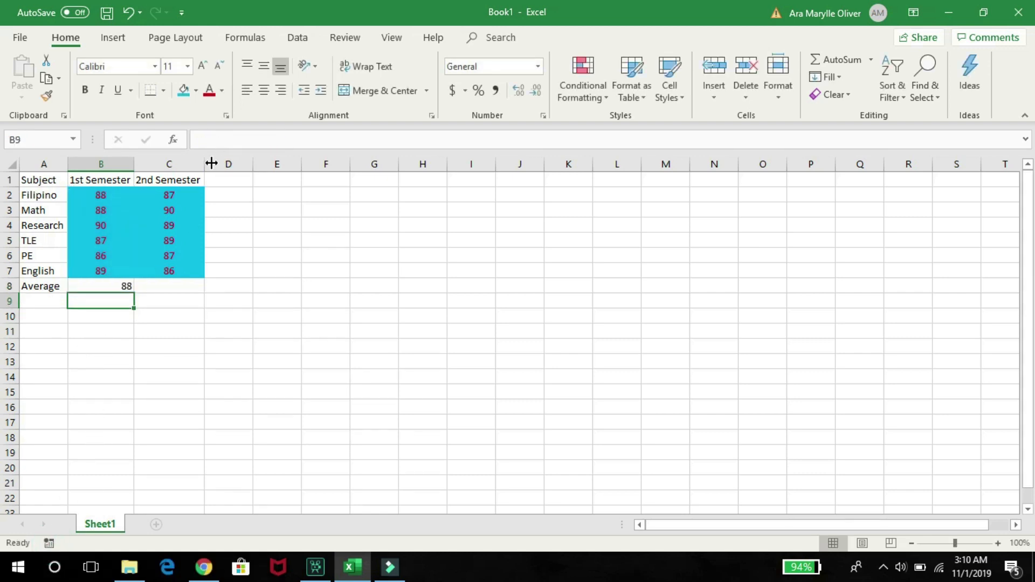
left_click(170, 290)
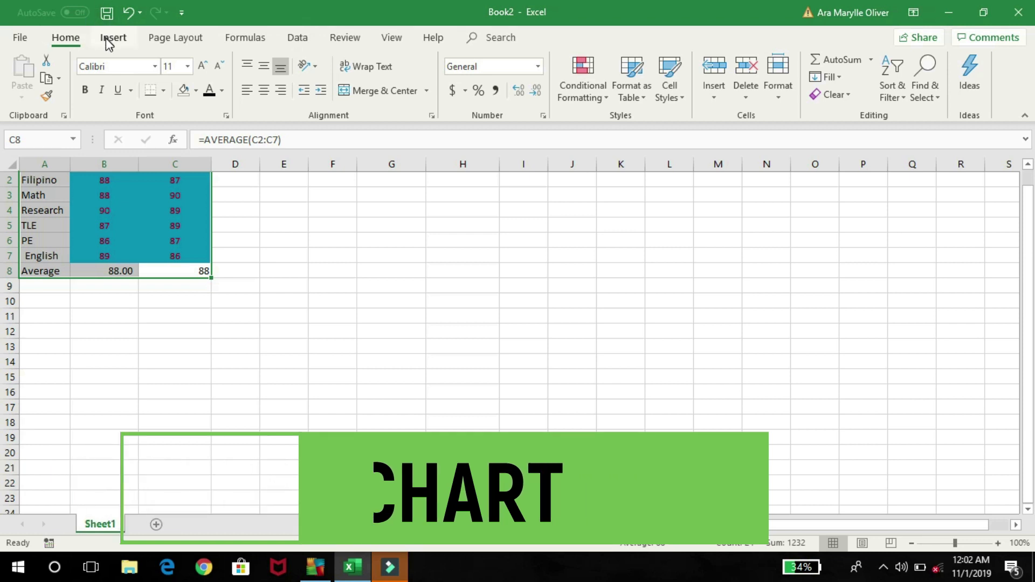
Start recording a macro named Bar in this workbook, with Ctrl+Shift+D as its shortcut.
left_click(393, 40)
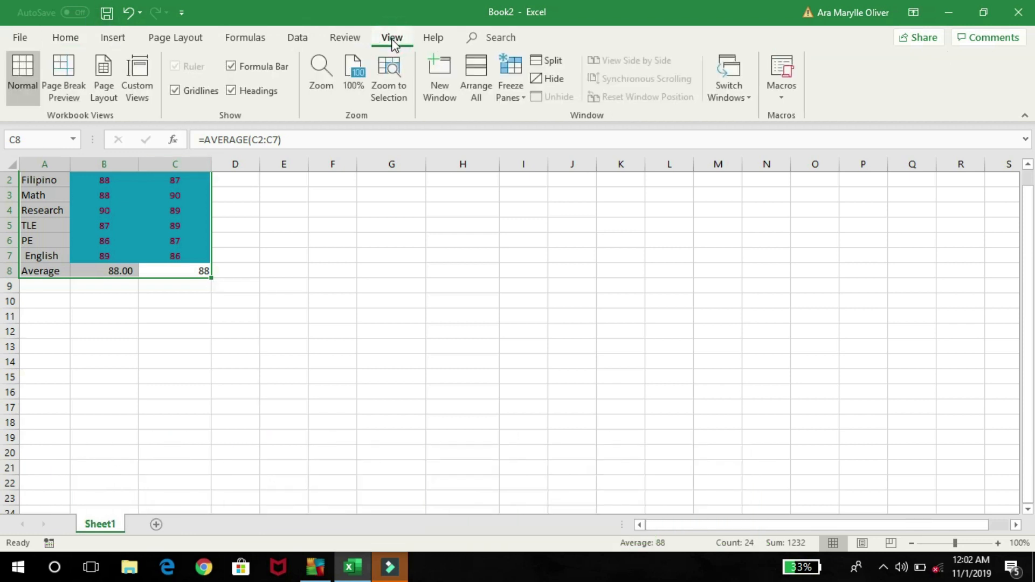
left_click(786, 92)
left_click(812, 135)
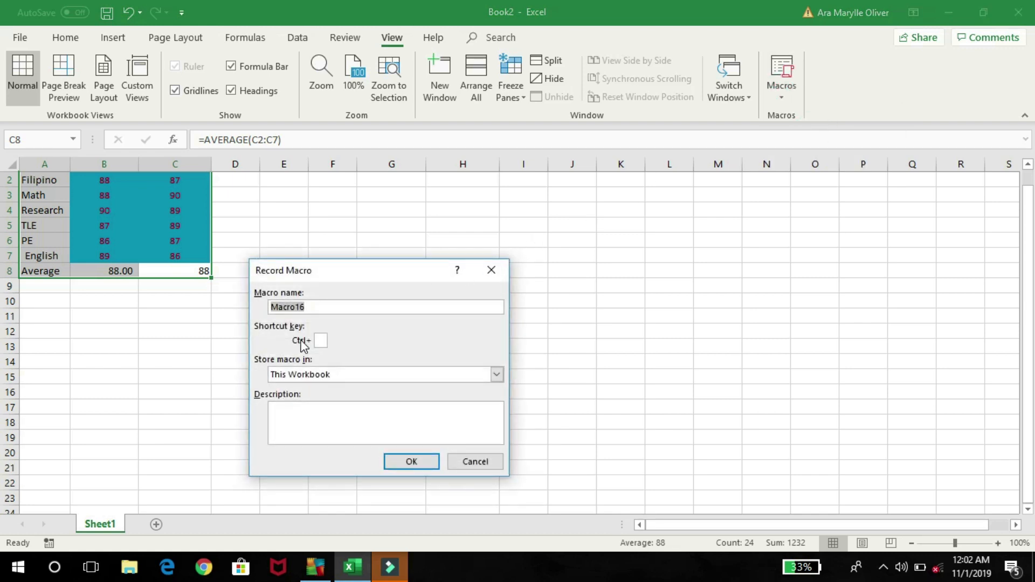
type("Bar")
left_click(322, 341)
type("D")
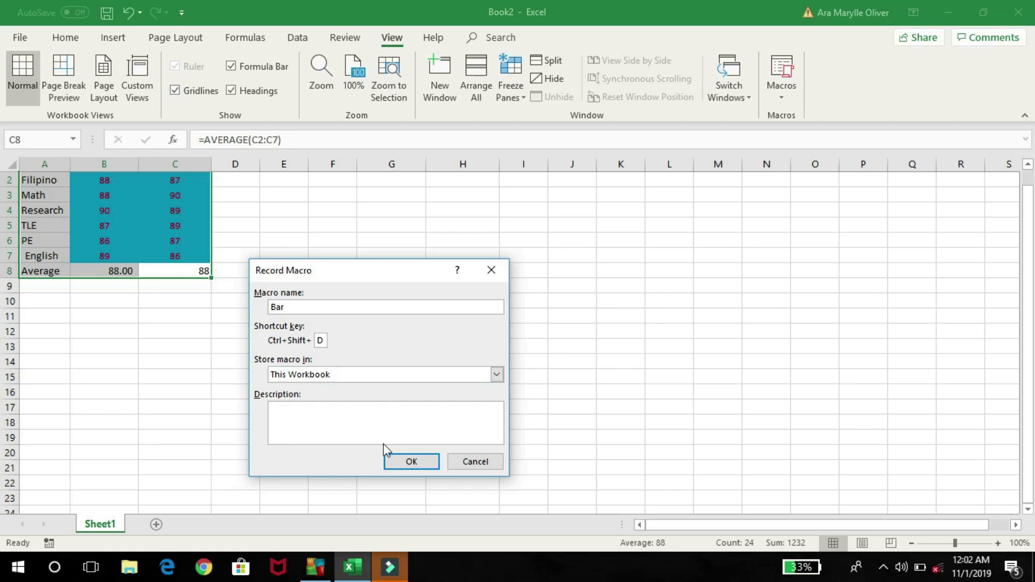
left_click(405, 461)
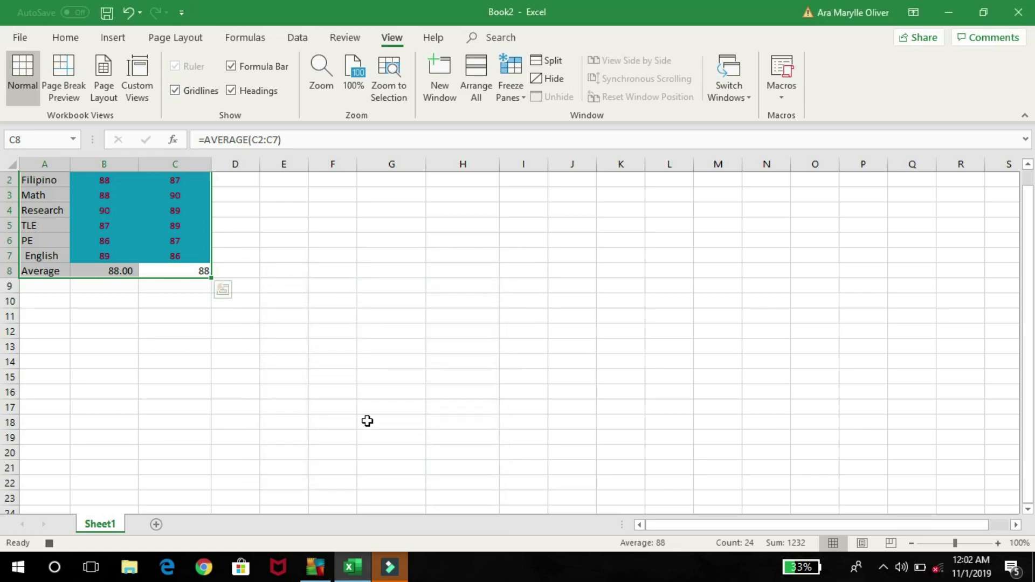
Insert a 2-D clustered column chart of the selected grades table and stop recording the macro.
left_click(108, 41)
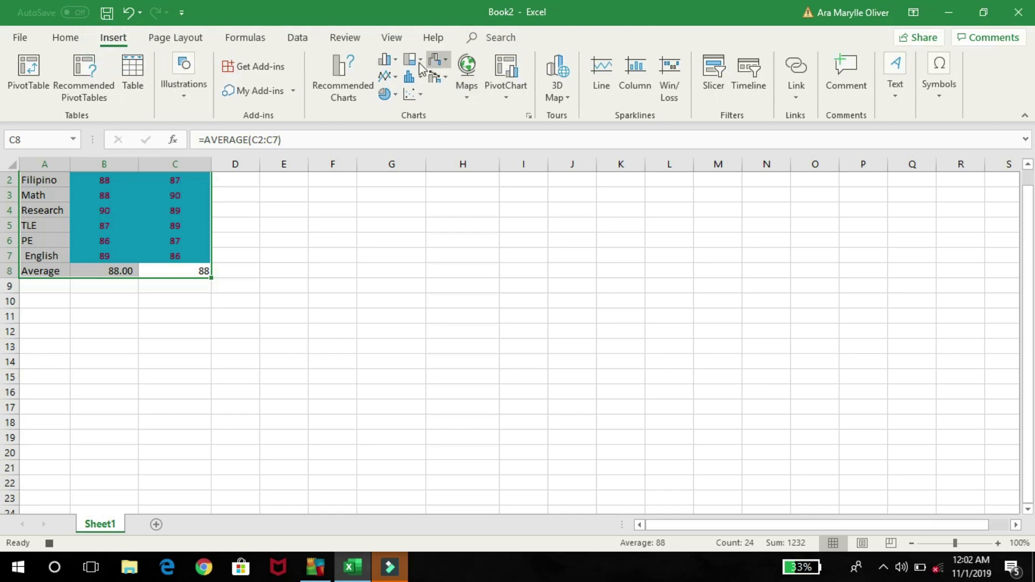
left_click(395, 62)
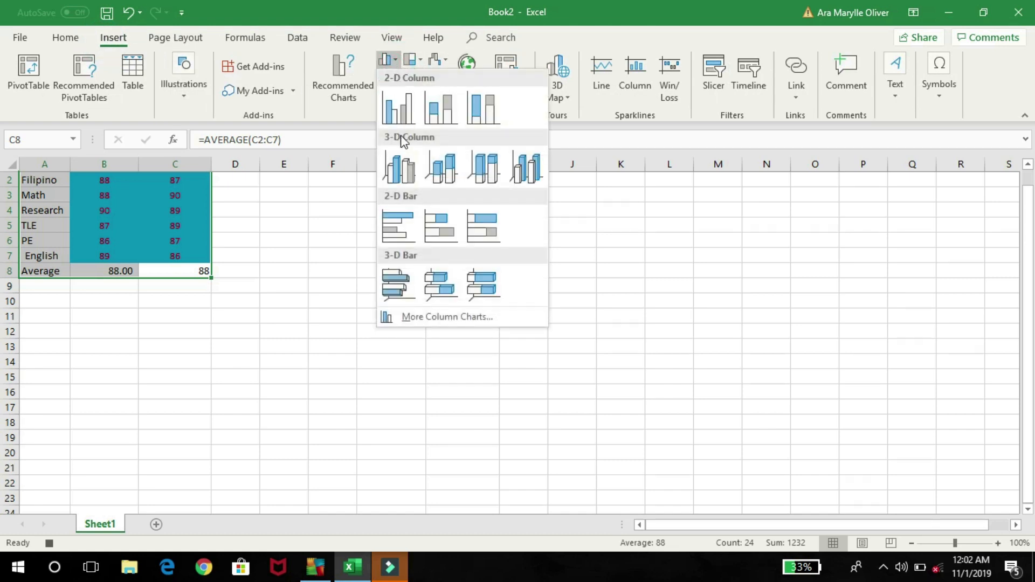
left_click(399, 108)
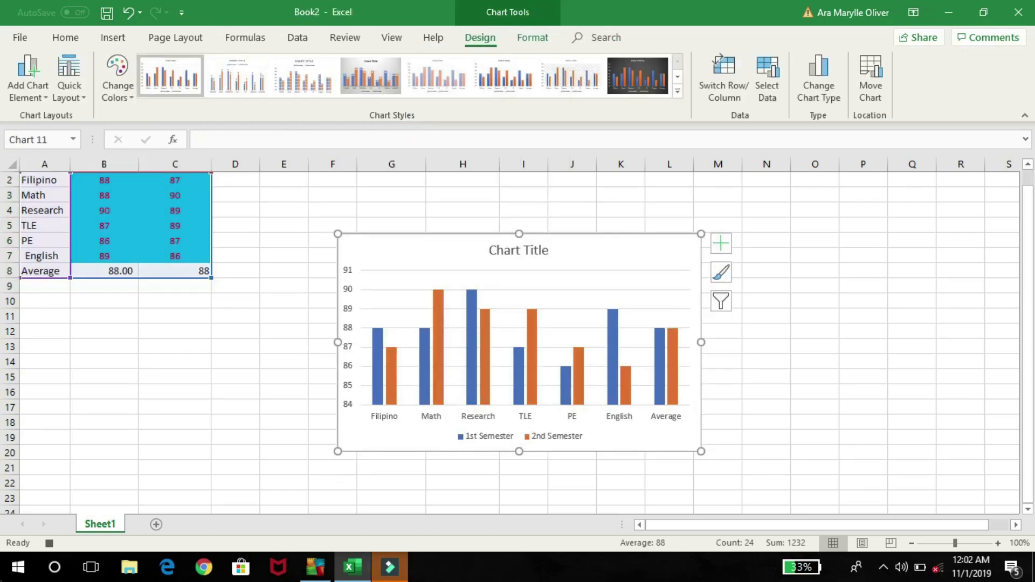
left_click(49, 543)
Delete the inserted column chart and generate a chart again from cells A2:C8.
left_click(597, 242)
key("Delete")
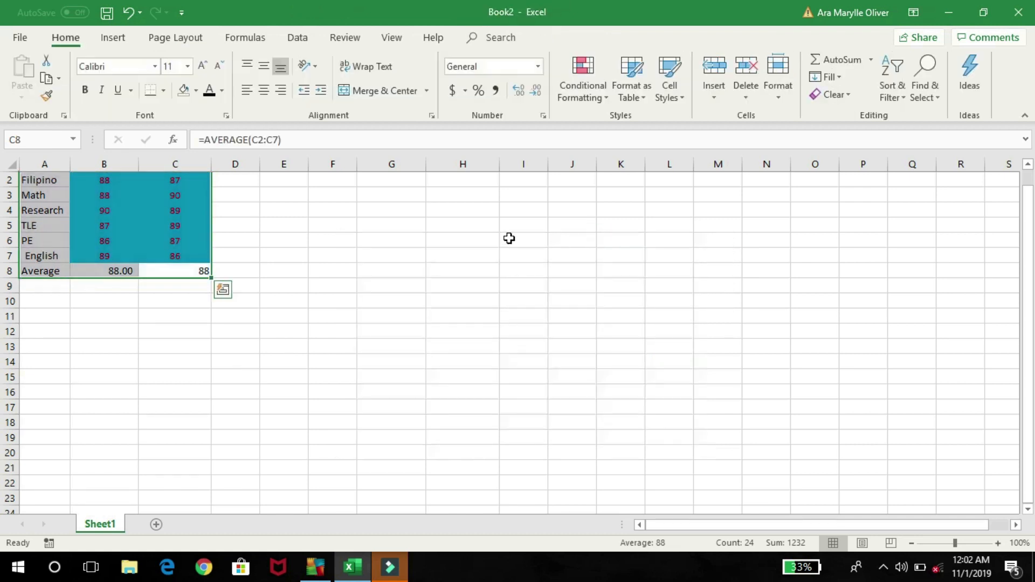
left_click(340, 256)
left_click_drag(180, 271, 64, 181)
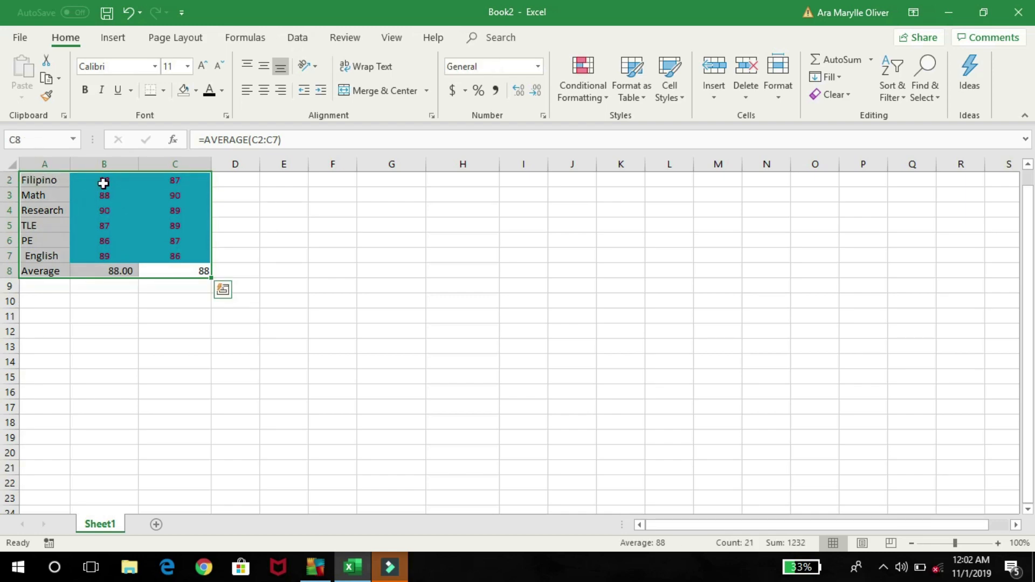
key("alt+F1")
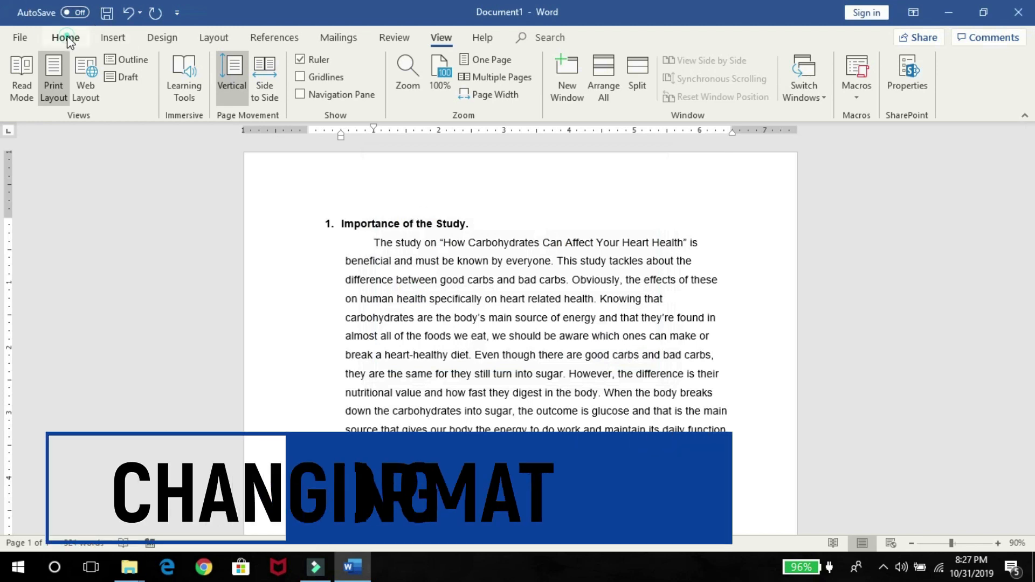
Start recording a macro named Format for all documents, with Alt+Ctrl+A assigned as its keyboard shortcut.
left_click(66, 38)
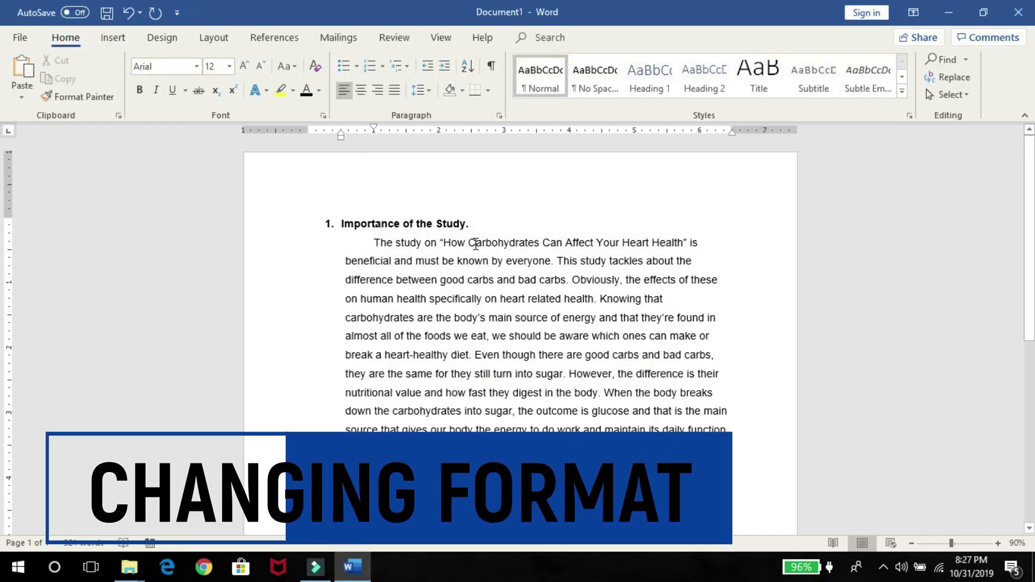
left_click(440, 37)
left_click(857, 91)
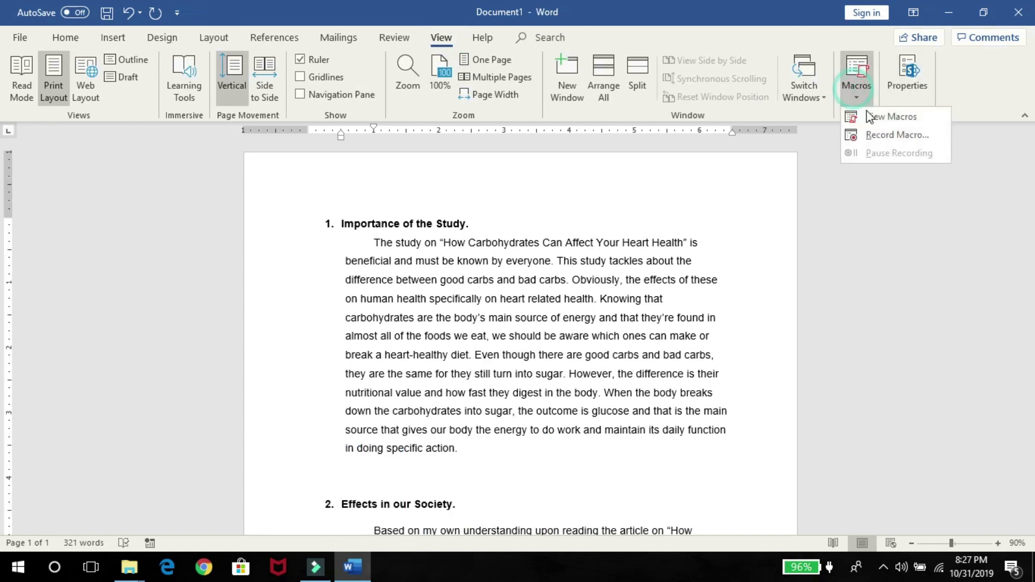
left_click(879, 136)
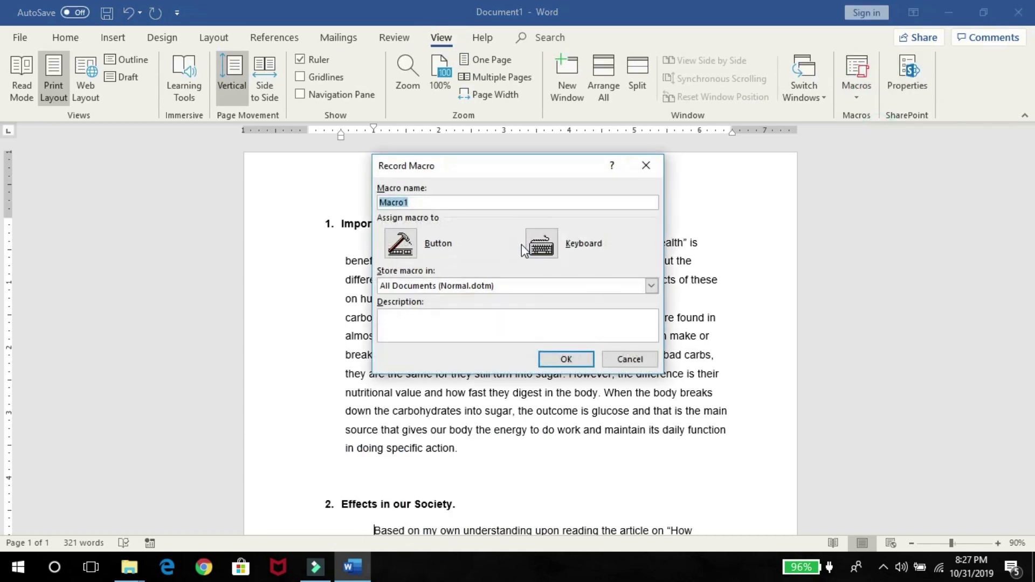
type("Format")
left_click(542, 244)
left_click(516, 274)
key("ctrl+alt+a")
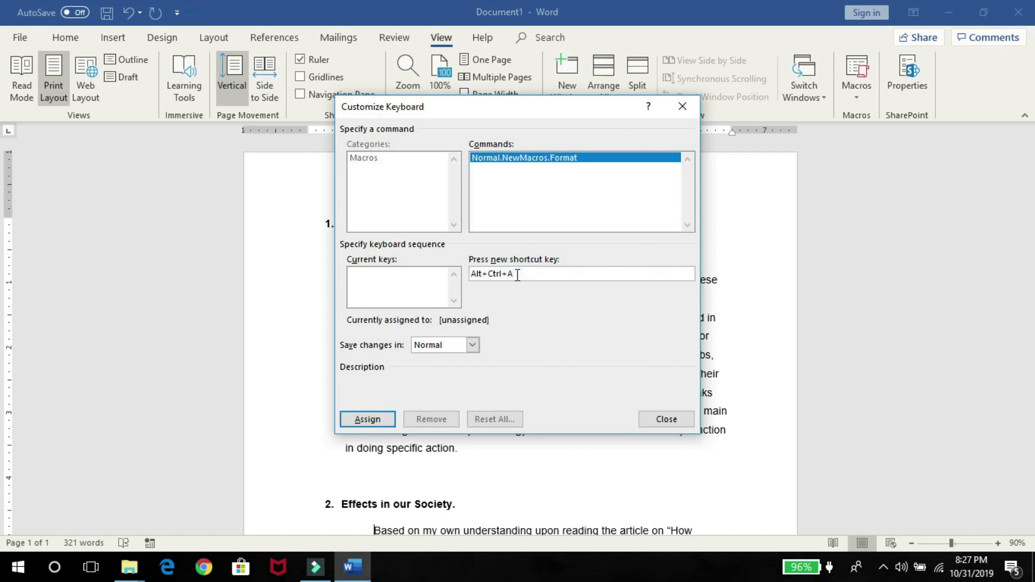
left_click(369, 419)
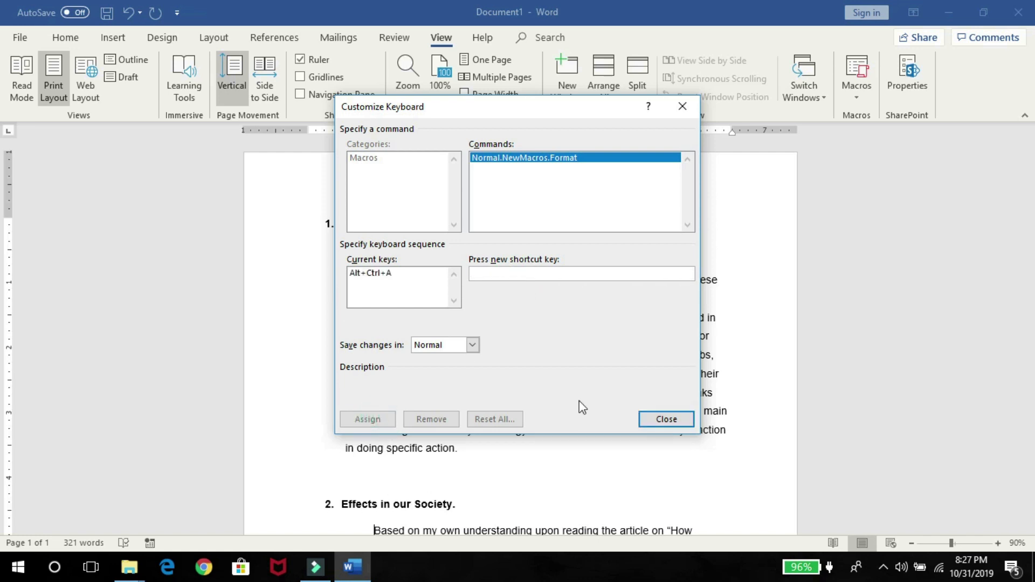
left_click(668, 419)
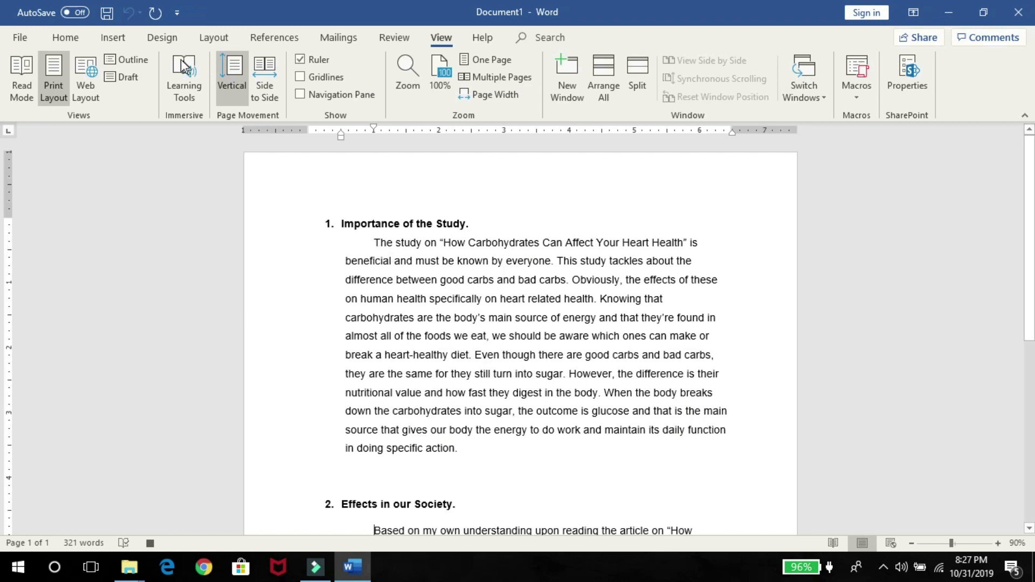
Format the paragraph under "Importance of the Study" as justified Times New Roman, size 11, and stop recording the macro.
left_click(84, 40)
left_click_drag(375, 243, 496, 451)
left_click(160, 67)
type("Times New Ro")
key("Return")
left_click(220, 65)
type("11")
key("Return")
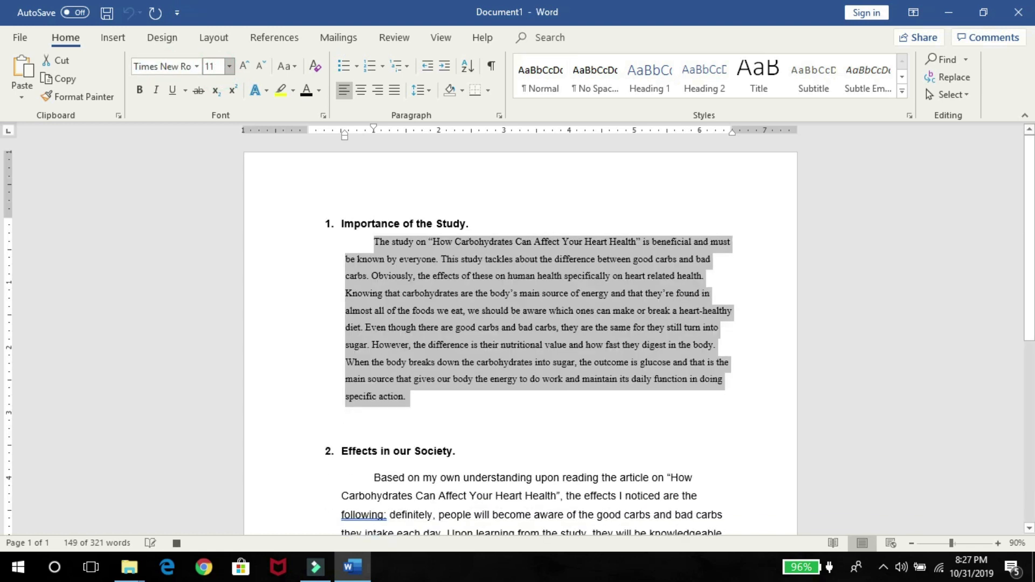
left_click(397, 90)
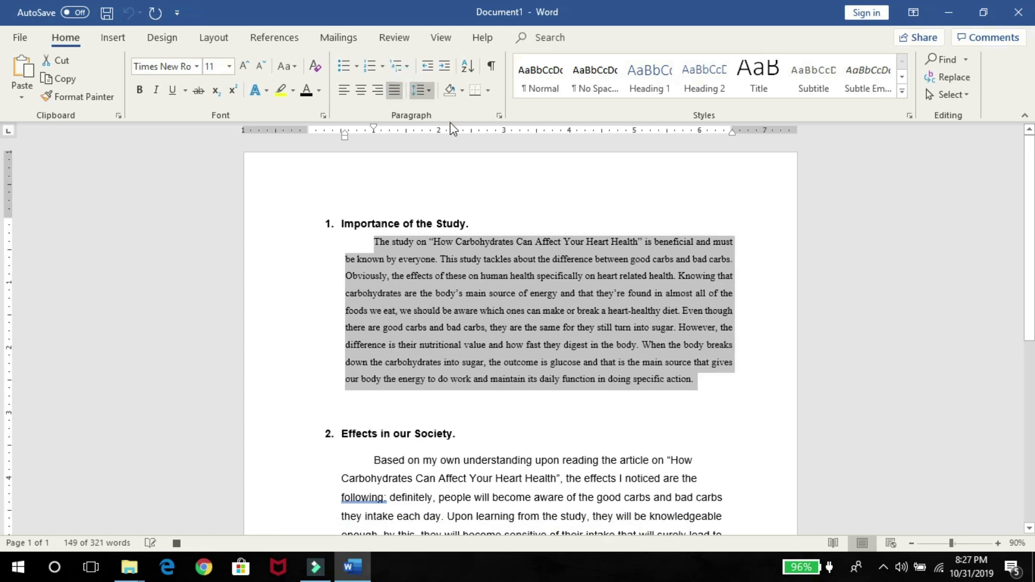
left_click(180, 539)
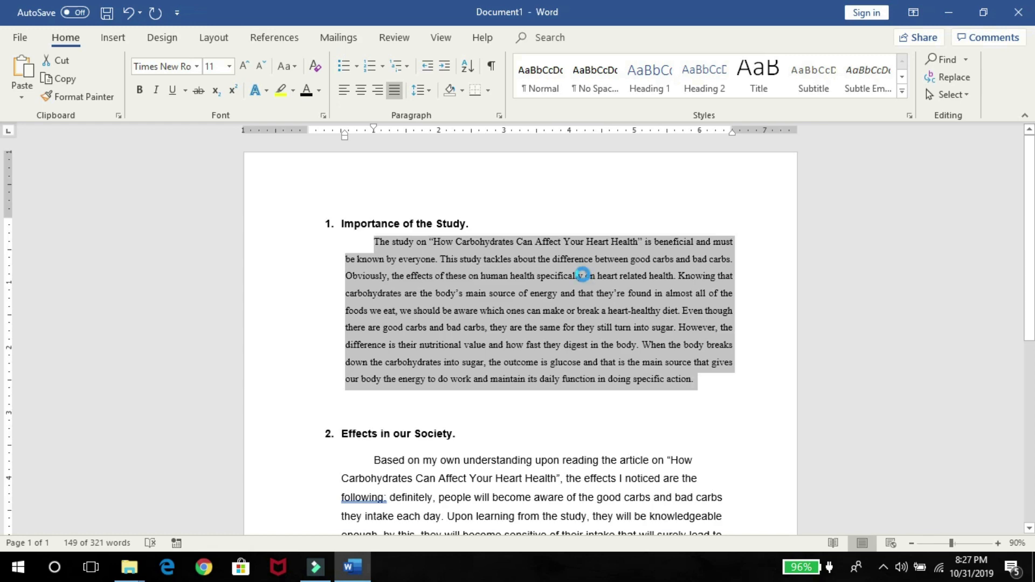
Run the Format macro on the whole paragraph under "Effects in our Society".
scroll(583, 274, "down", 3)
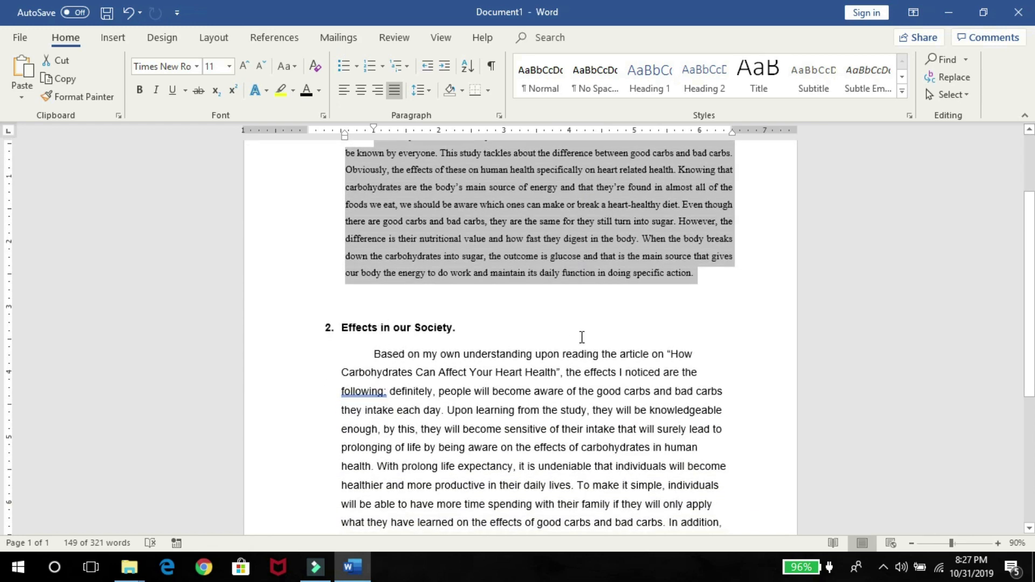
scroll(584, 338, "down", 1)
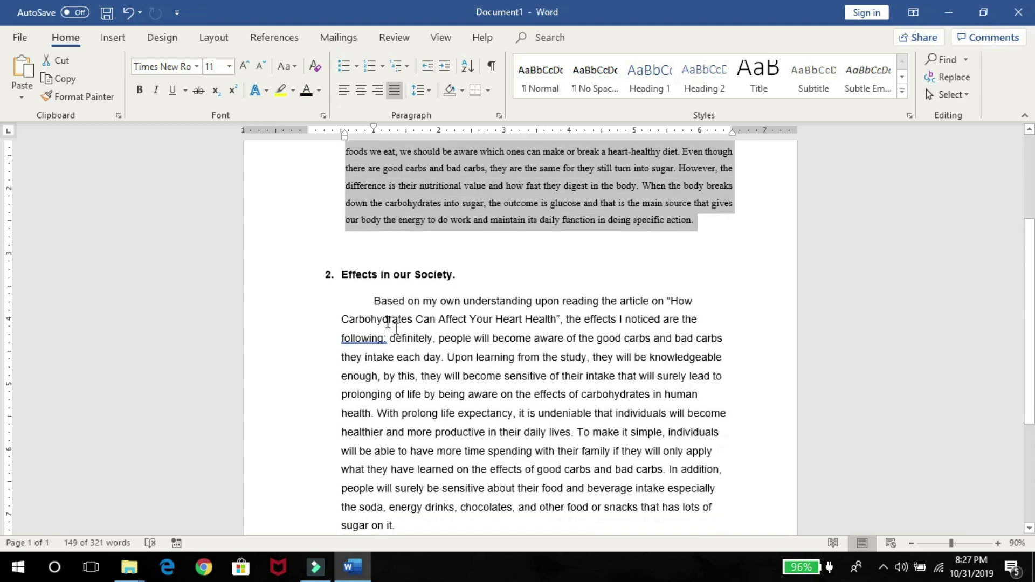
left_click_drag(372, 304, 446, 438)
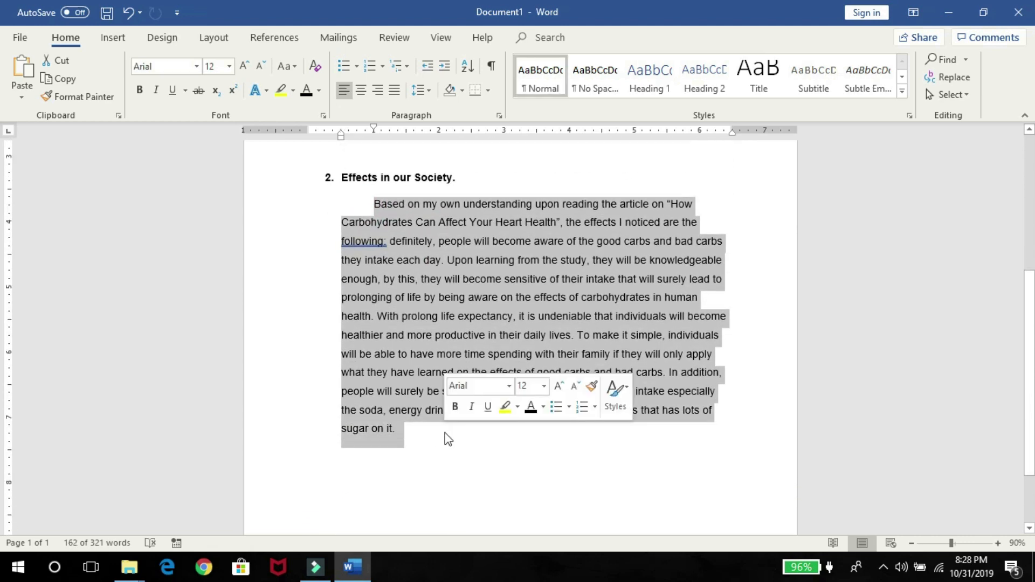
key("ctrl+shift+v")
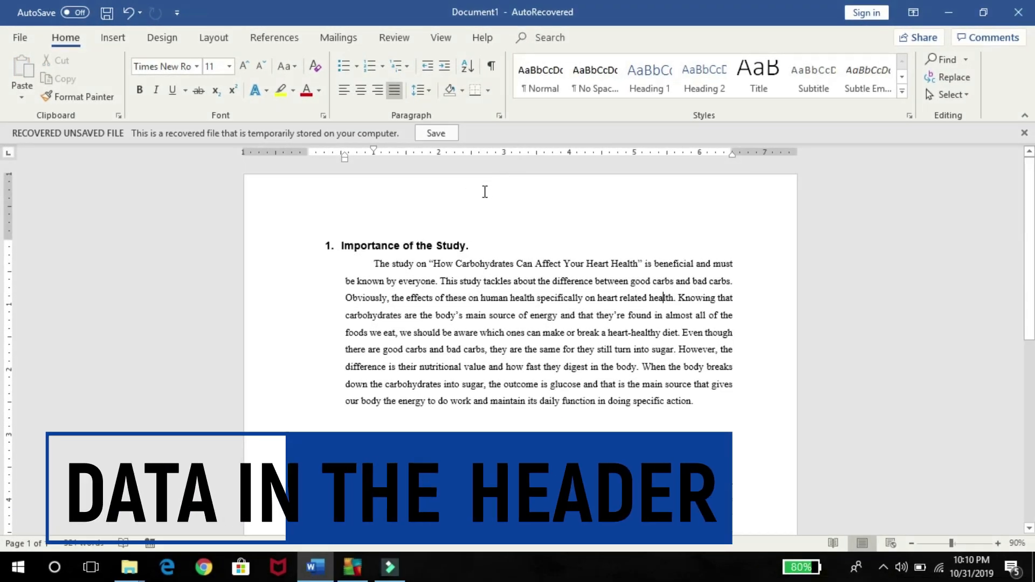
Set up a new macro recording named Header for all documents and assign it to a button.
left_click(440, 38)
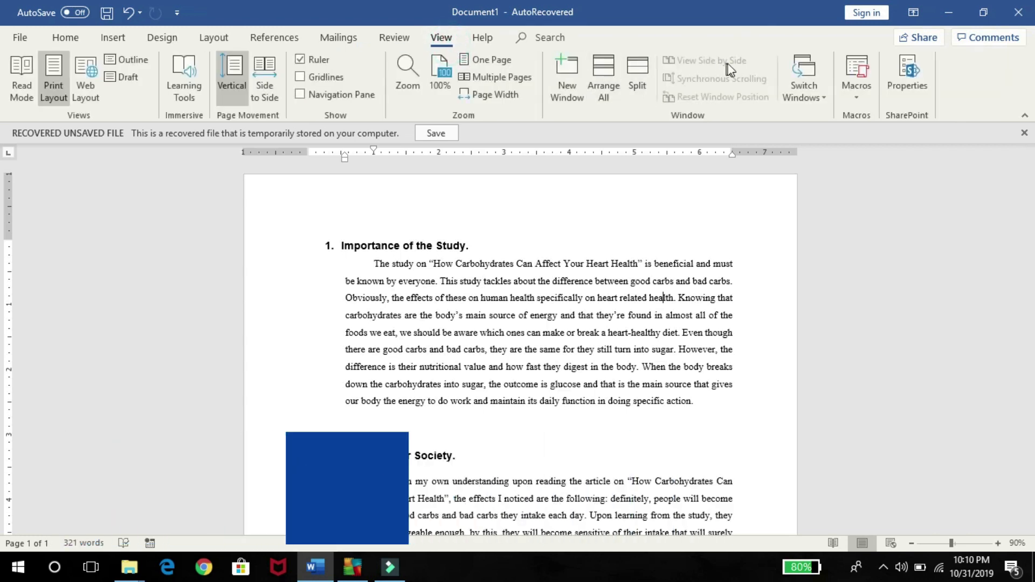
left_click(869, 89)
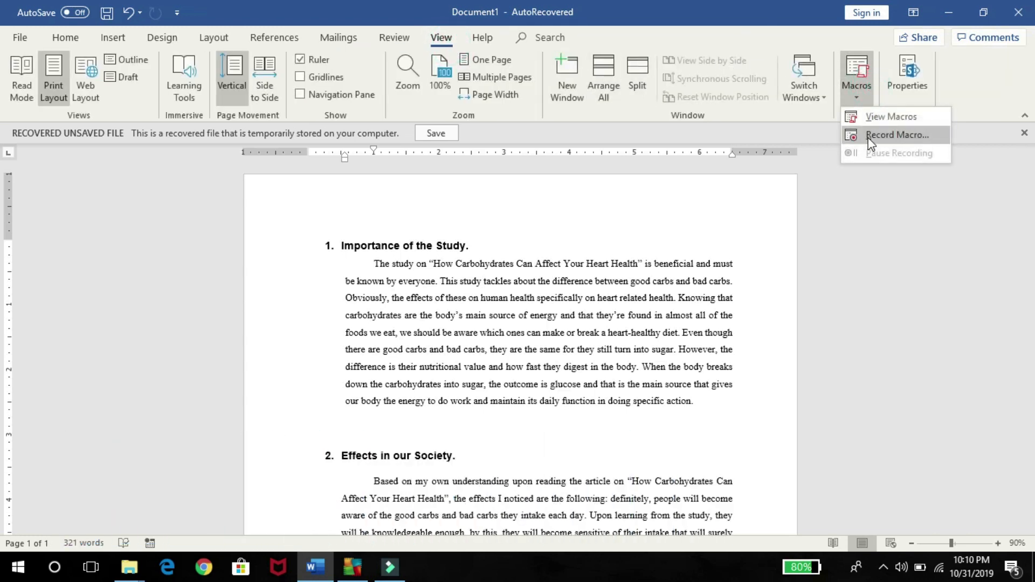
left_click(869, 138)
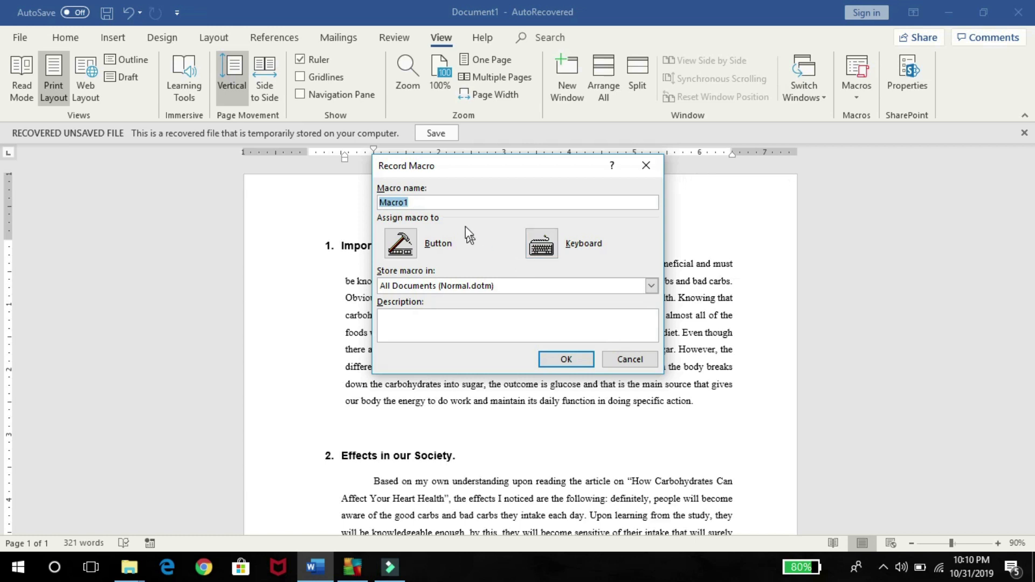
type("Header")
left_click(401, 243)
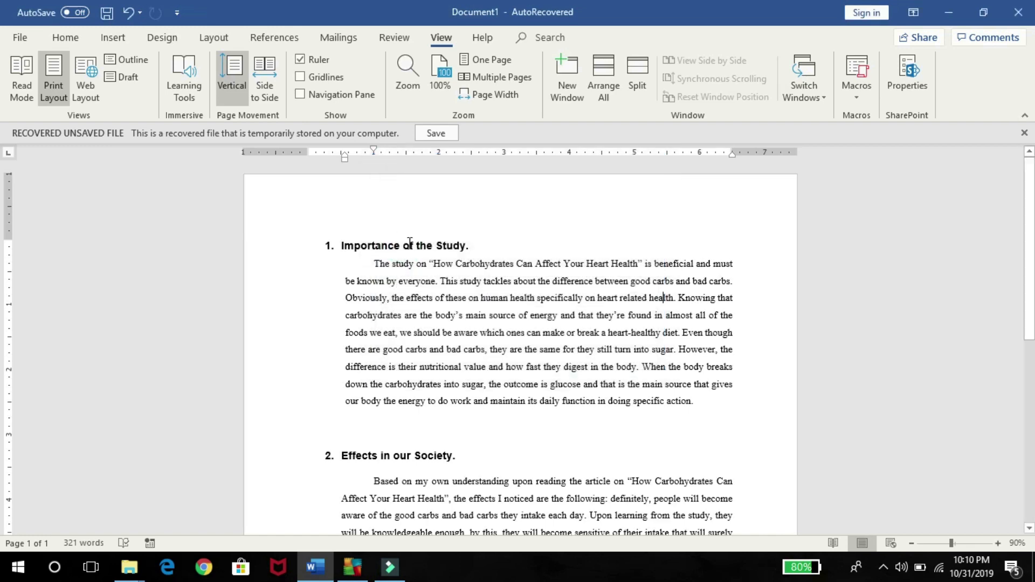
Add the Header macro to the Quick Access Toolbar with the key symbol and begin recording.
left_click(426, 150)
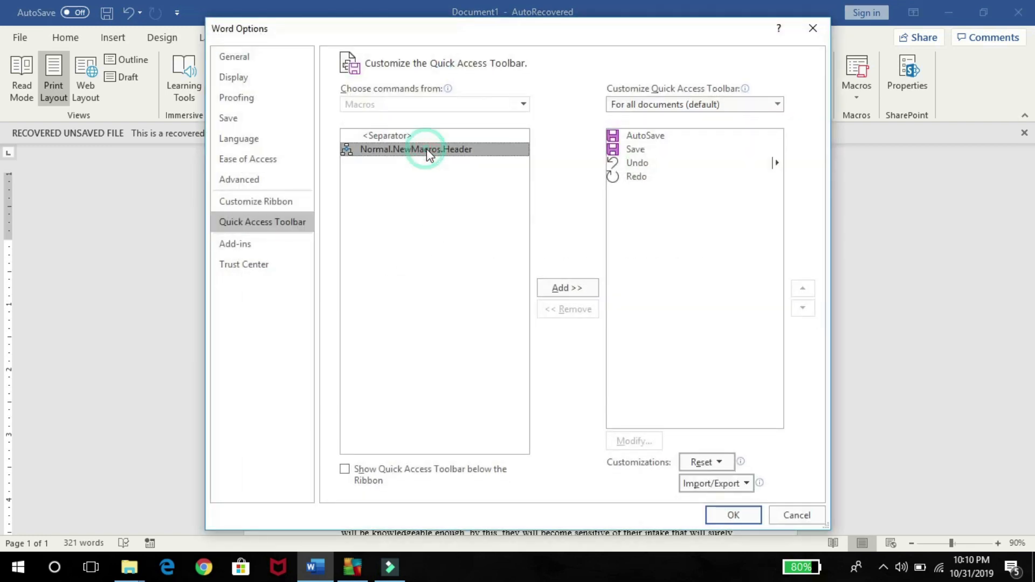
left_click(569, 286)
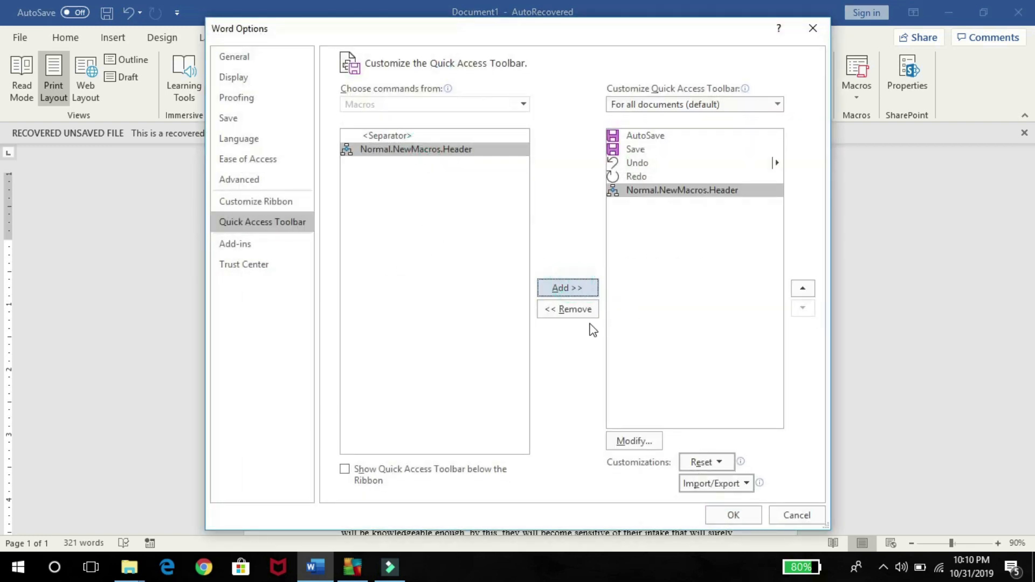
left_click(629, 443)
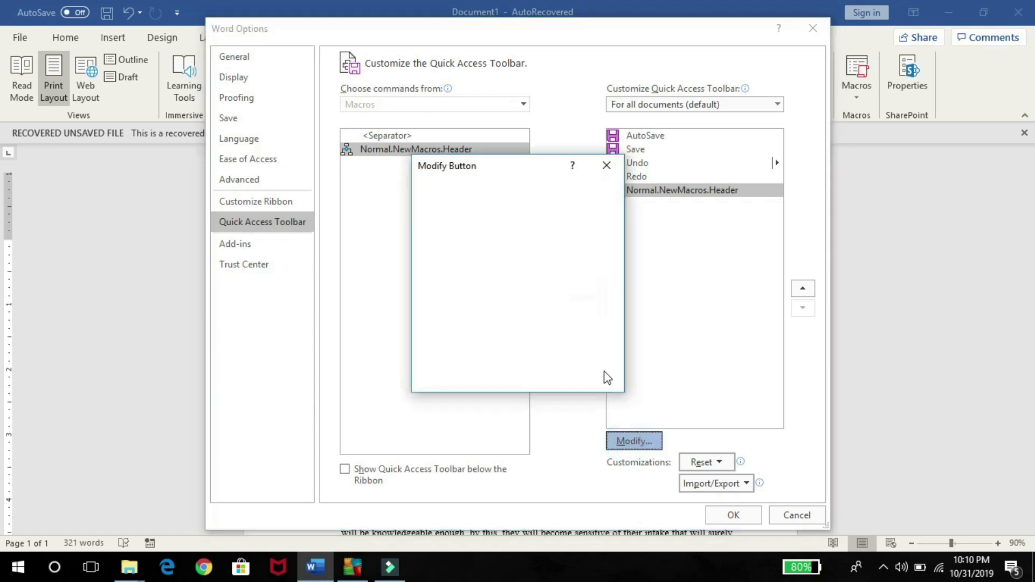
left_click(517, 235)
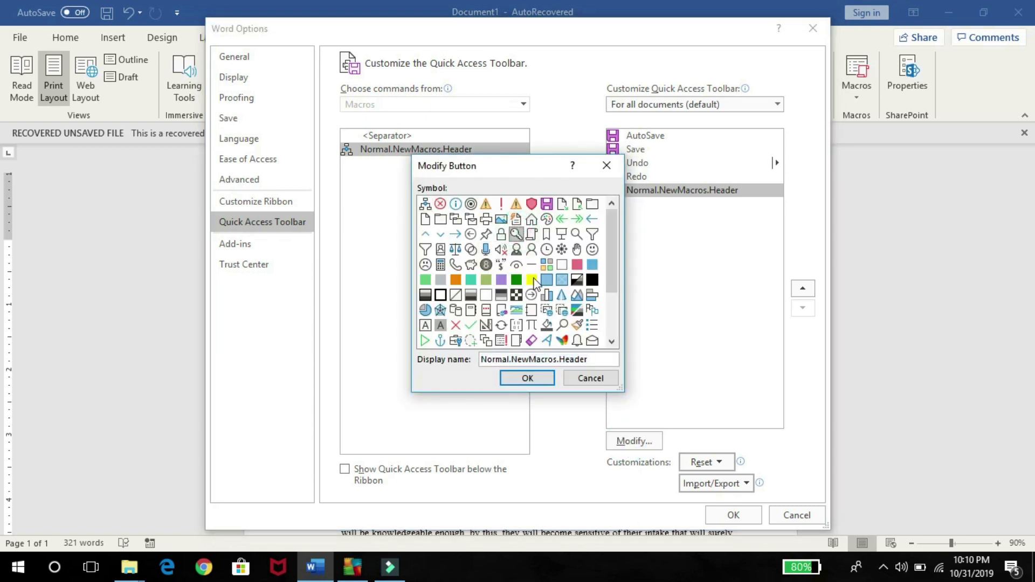
left_click(542, 380)
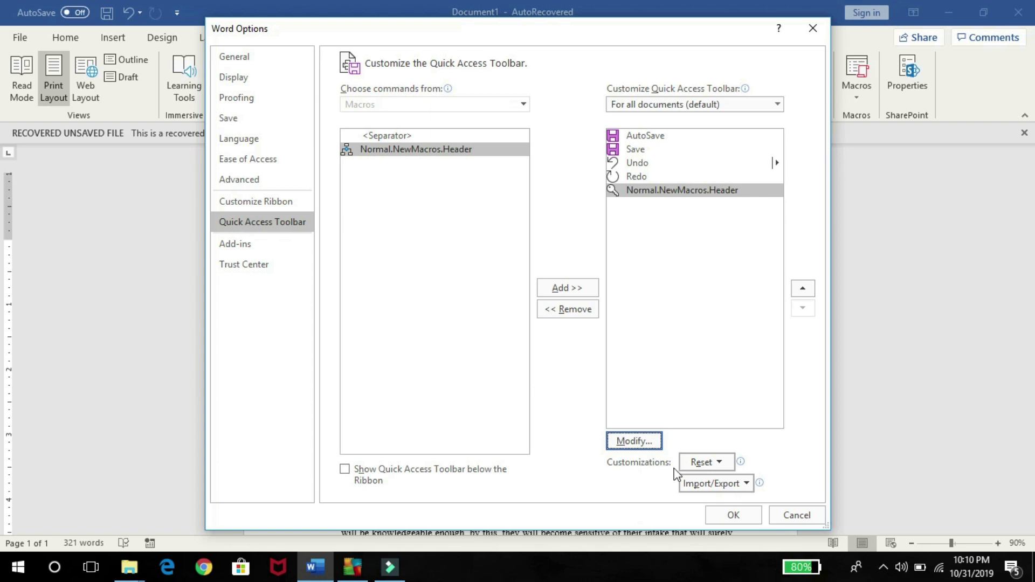
left_click(717, 514)
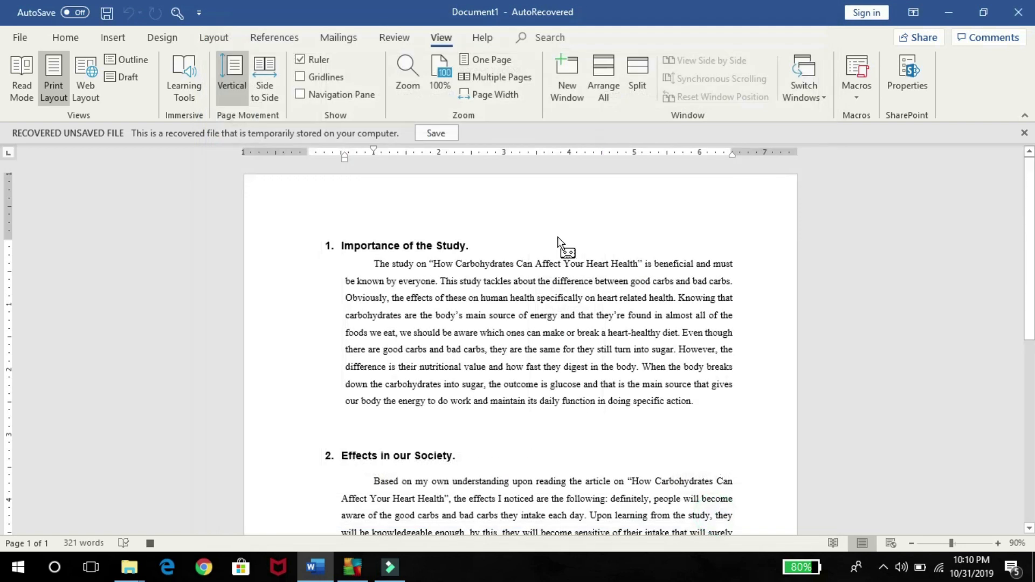
Enter the author's full name and a right-aligned BSIT 1-1 in the page header, stop recording and return to the body text.
double_click(435, 207)
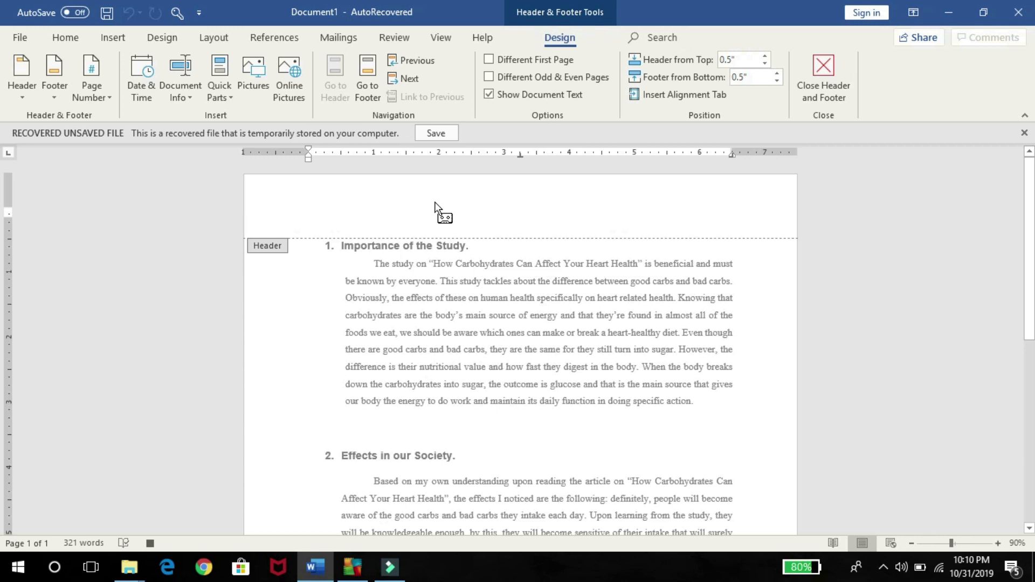
type("Joseph Laurence C. Maligaya")
key("Tab")
key("Tab")
type("BIS")
type("T 1-1")
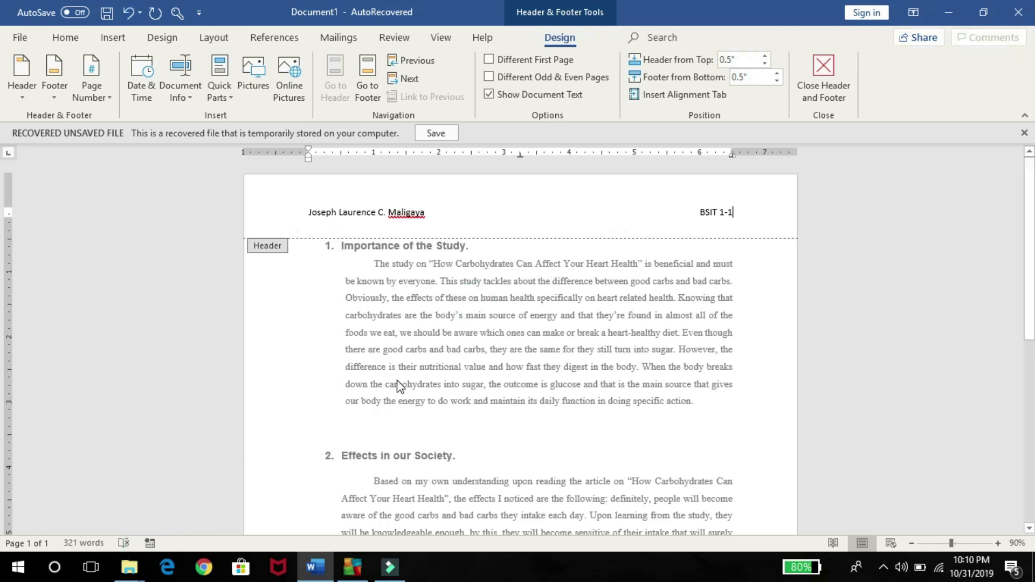
double_click(418, 300)
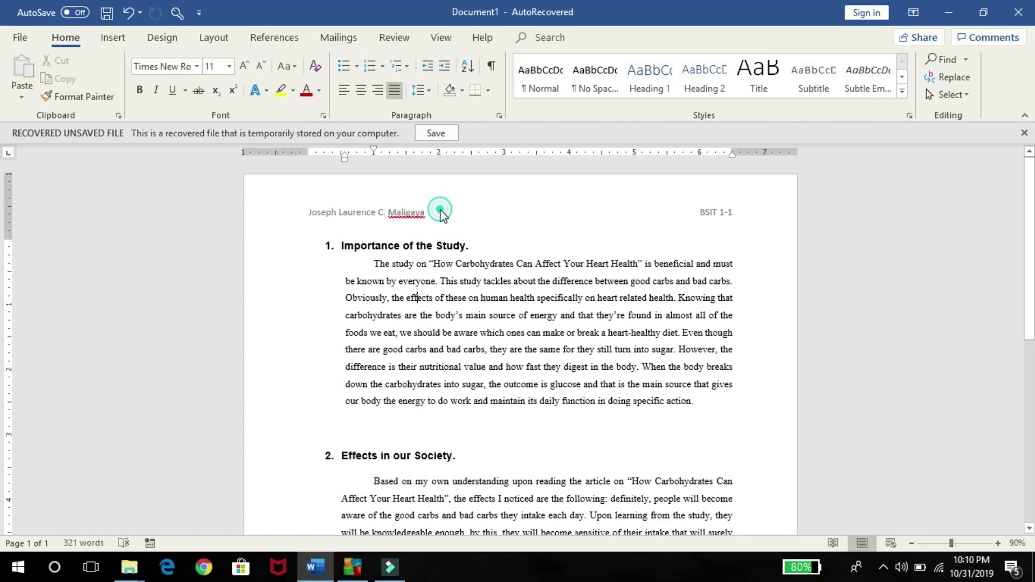
Clear the text of the page header and generate it again with the Header macro.
double_click(441, 212)
triple_click(452, 214)
key("Delete")
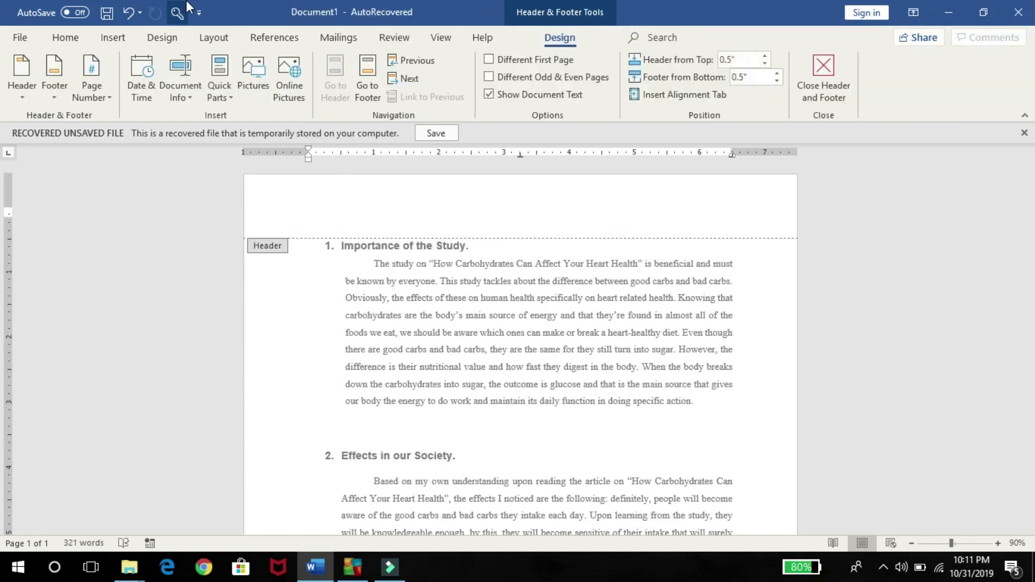
key("ctrl+z")
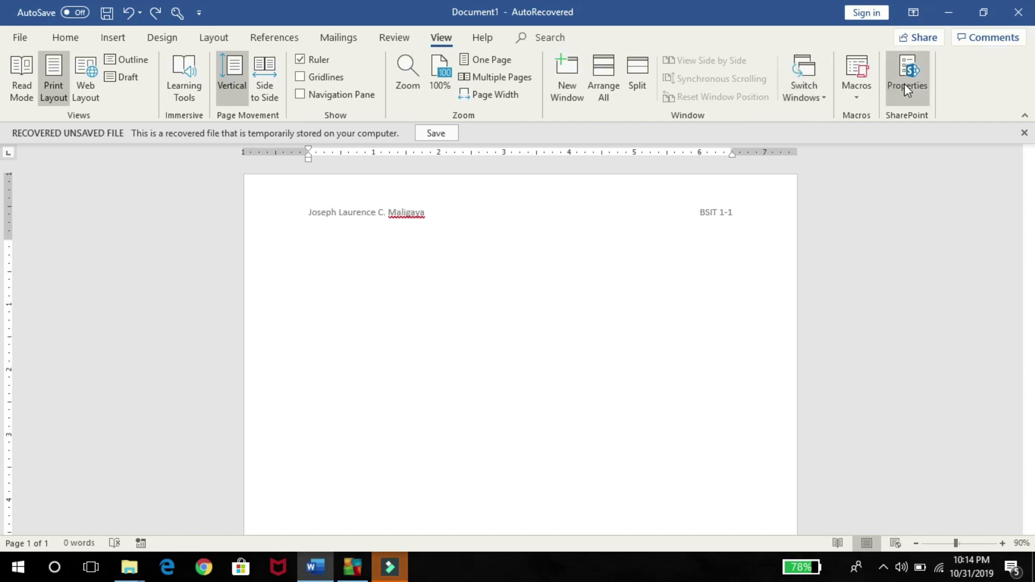
Set up a new macro recording named Table for all documents and assign it to a button.
left_click(872, 88)
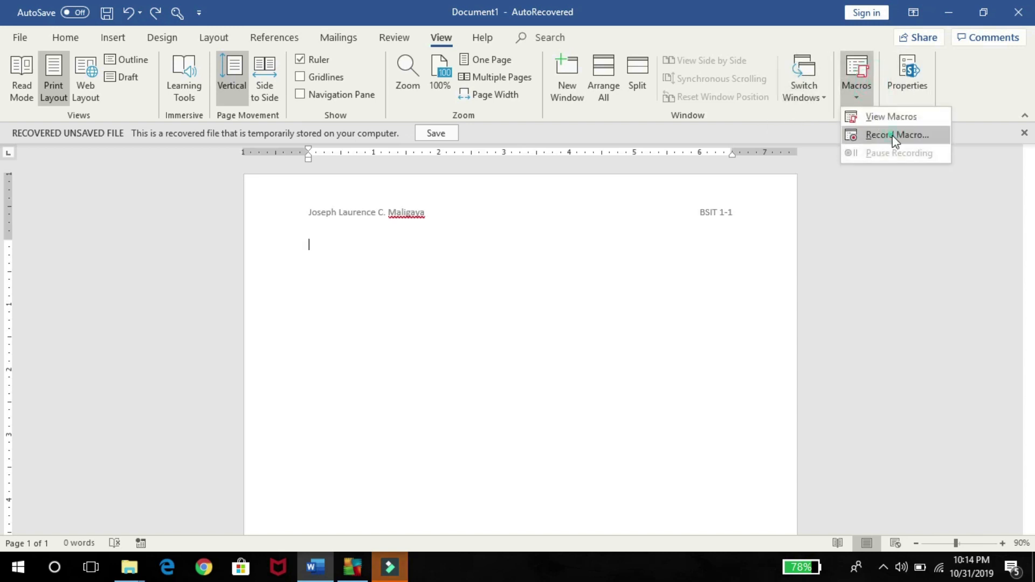
left_click(892, 135)
type("Table")
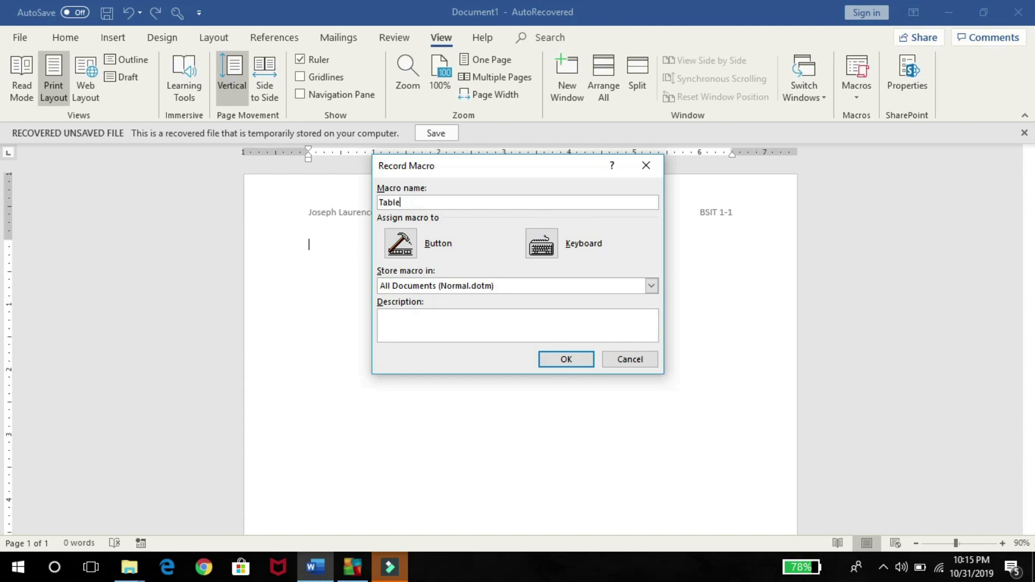
left_click(425, 248)
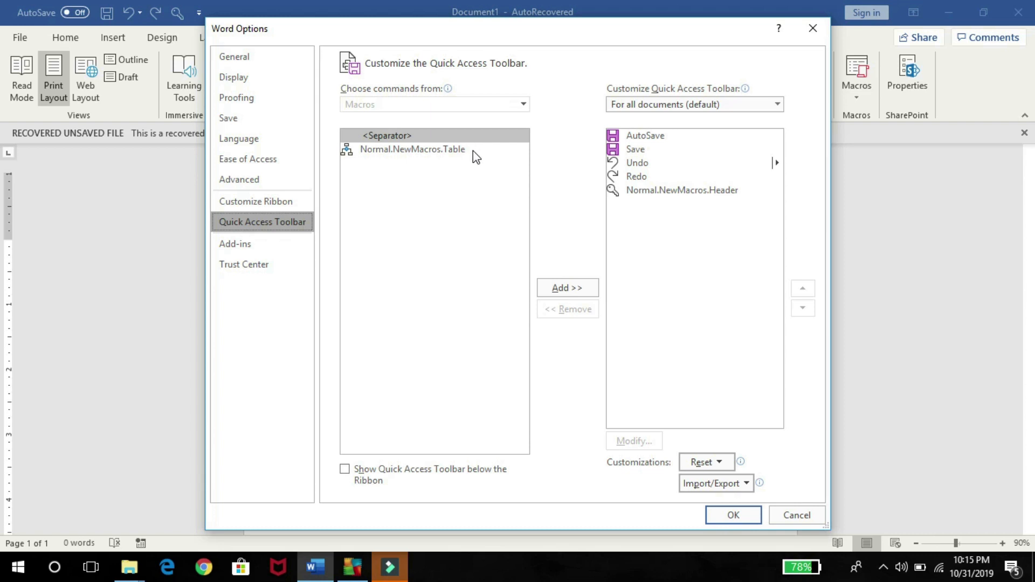
Add the Table macro to the Quick Access Toolbar with the blank page symbol and begin recording.
left_click(474, 151)
left_click(581, 287)
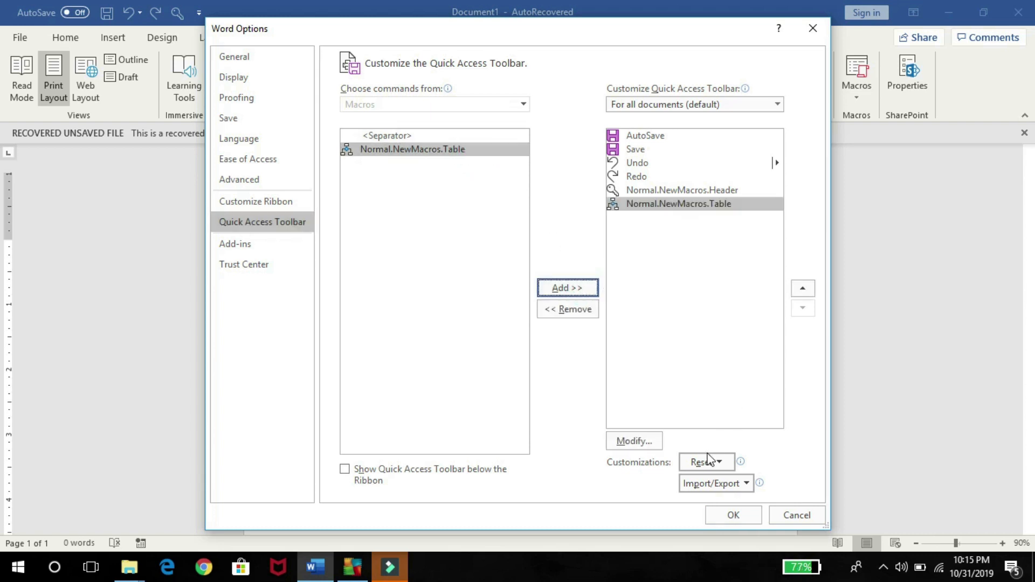
left_click(628, 436)
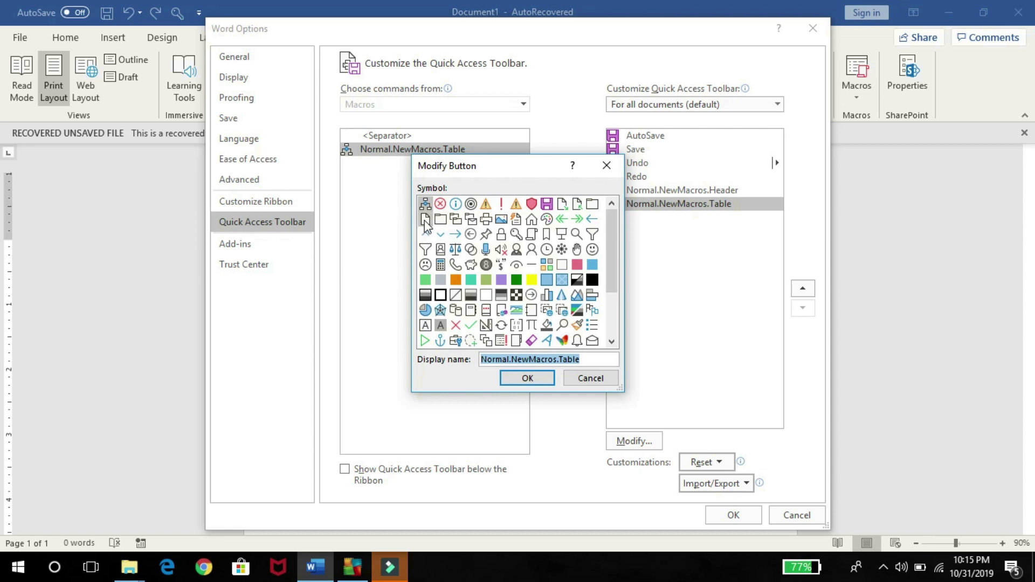
left_click(425, 219)
left_click(529, 377)
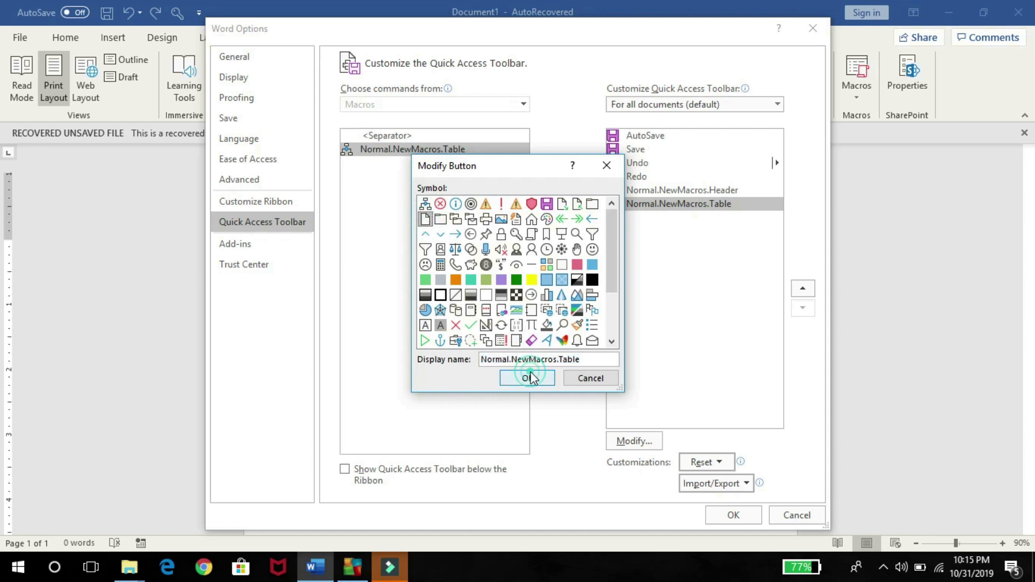
left_click(733, 516)
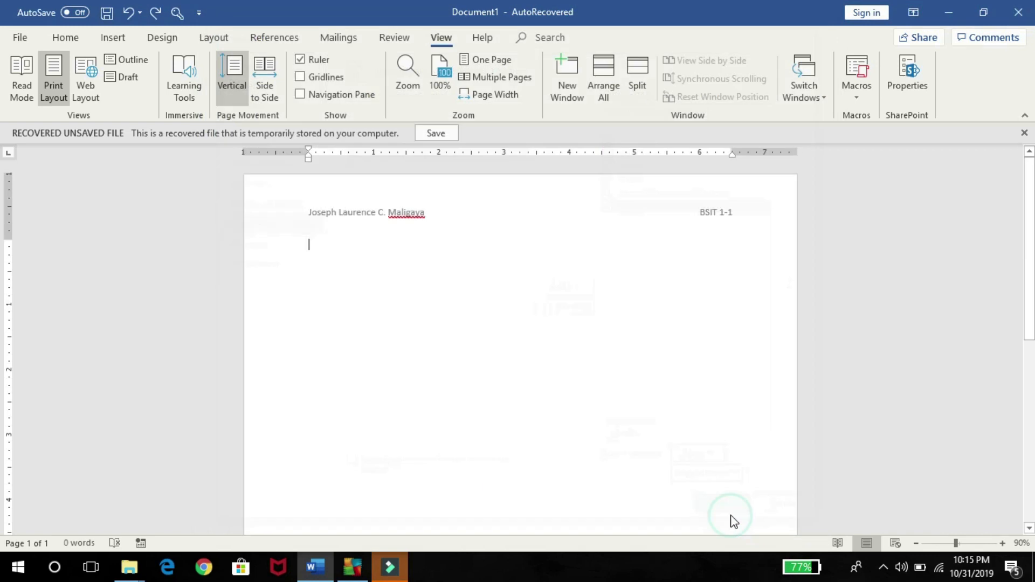
Insert a table with five columns and five rows in the document body and apply the blue dark grid table style.
left_click(116, 39)
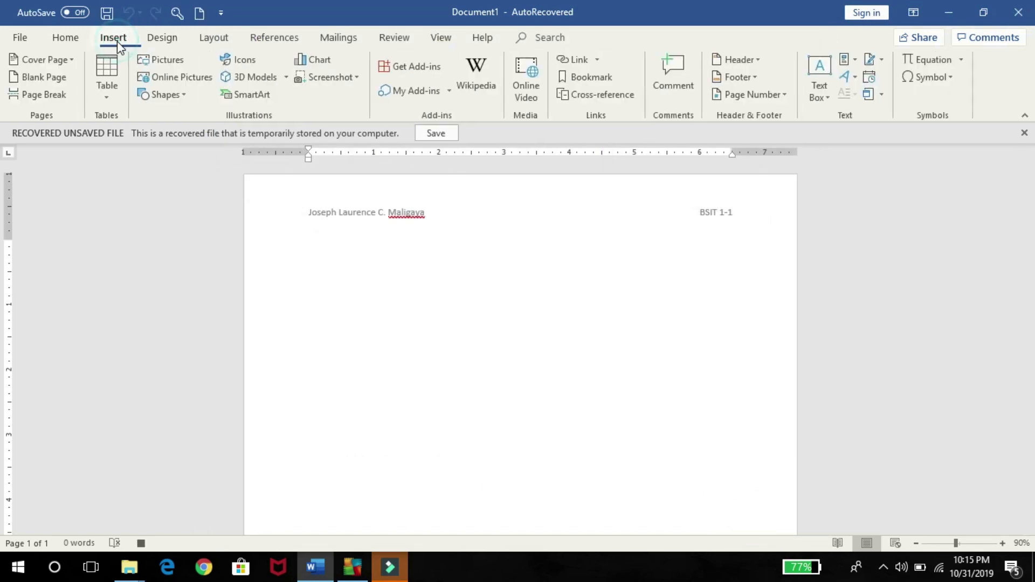
left_click(115, 87)
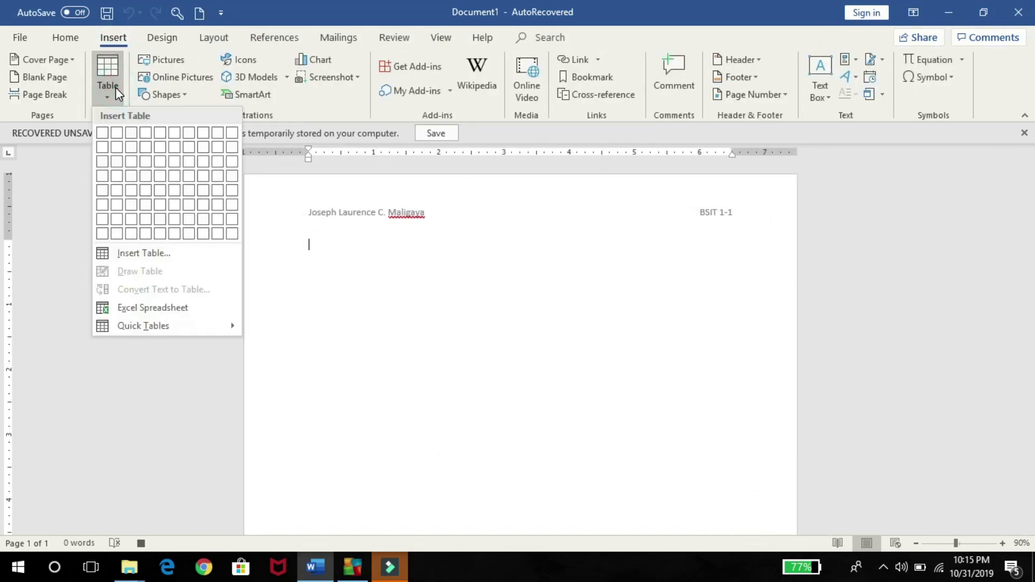
left_click(157, 190)
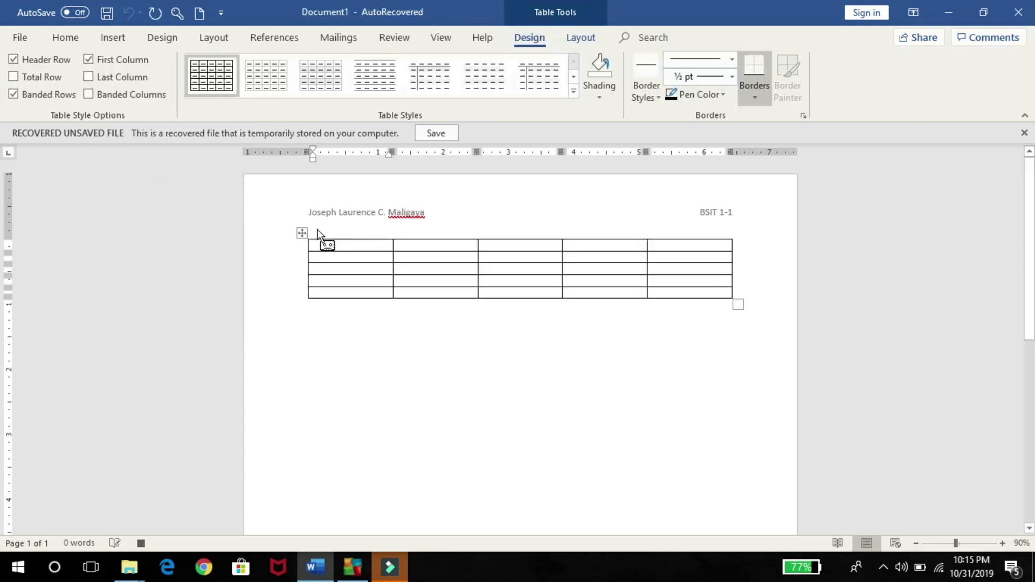
left_click(573, 91)
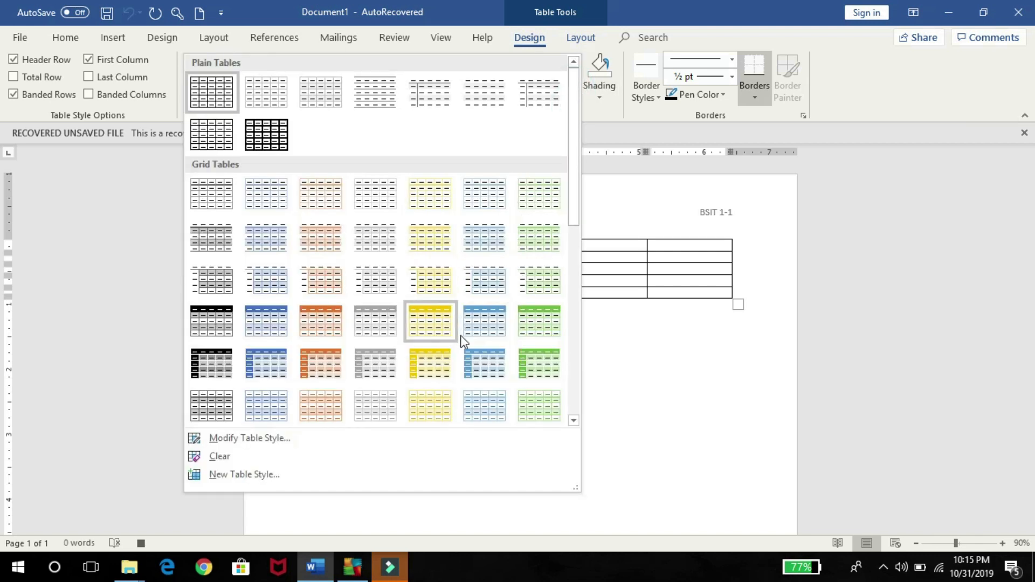
left_click(481, 358)
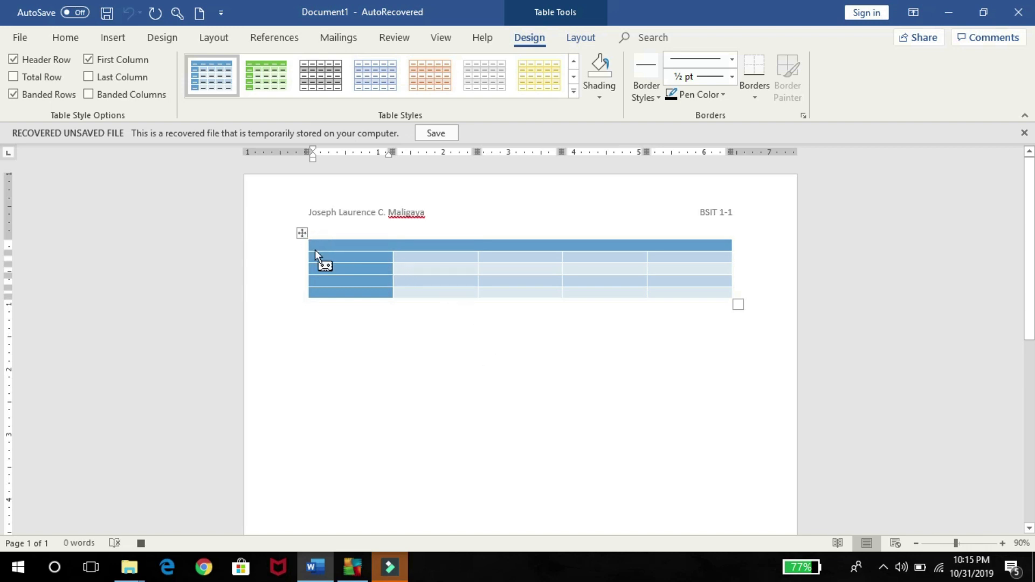
Stop recording the macro and run the Table macro from the line below the inserted table.
left_click(140, 543)
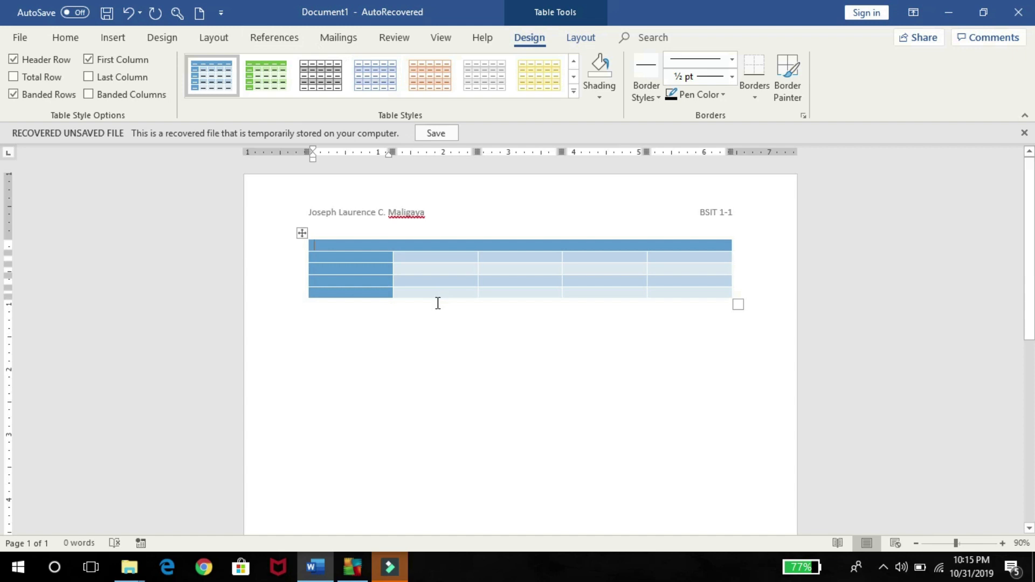
left_click(405, 318)
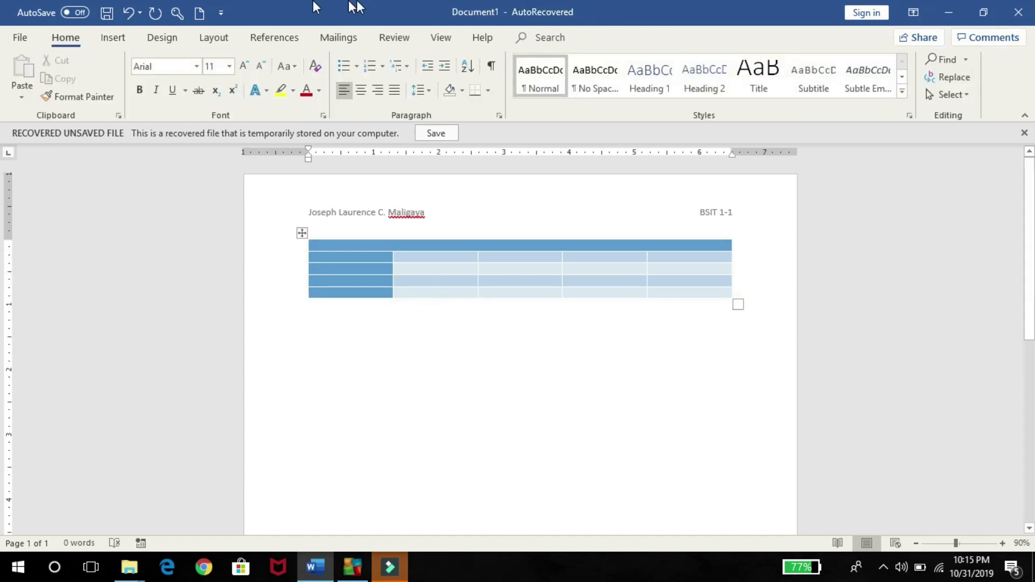
left_click(200, 14)
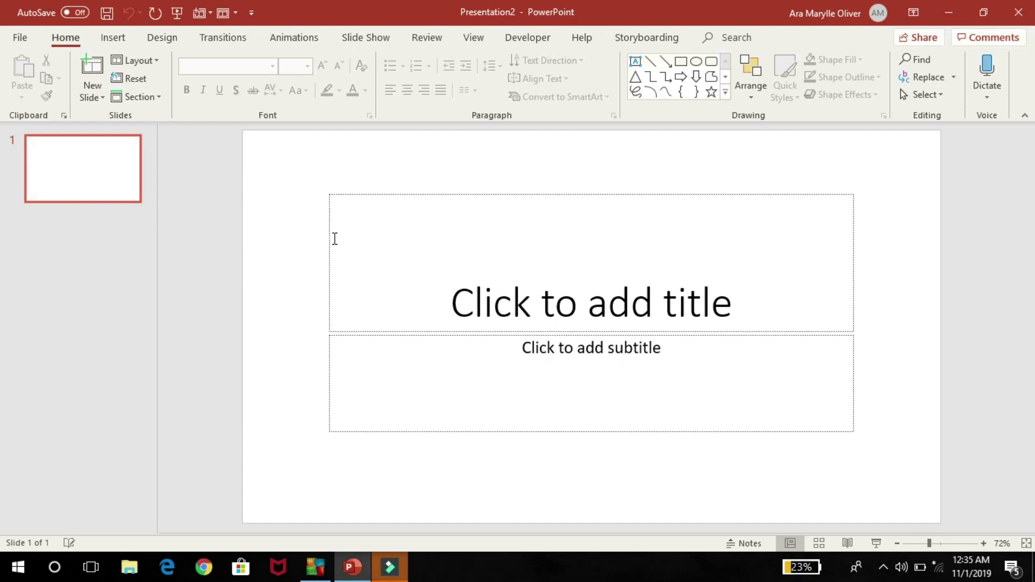
In PowerPoint, create a macro named Message that shows the author's full name in a message box, and run it.
left_click(474, 37)
left_click(765, 91)
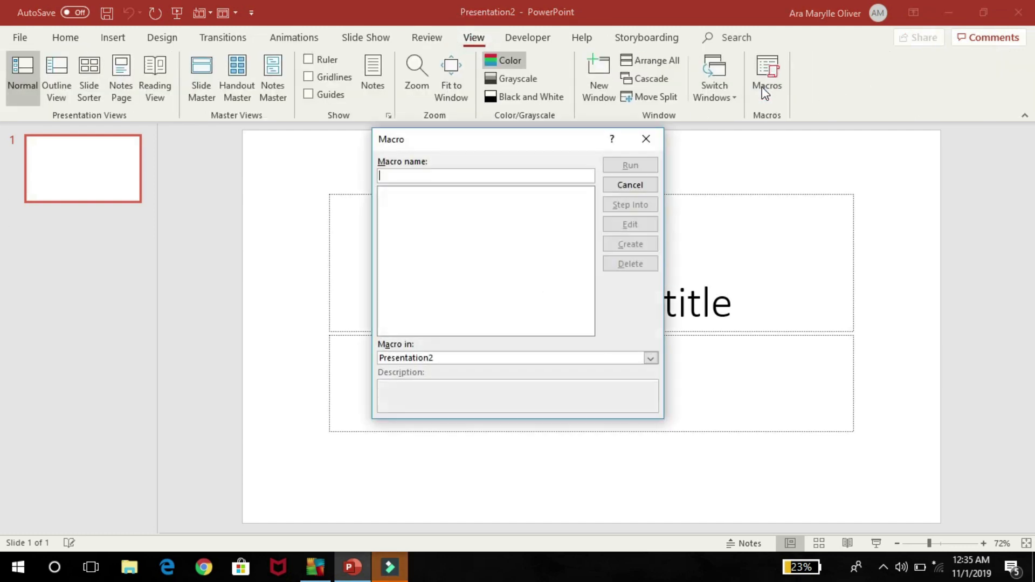
left_click(456, 175)
type("Message")
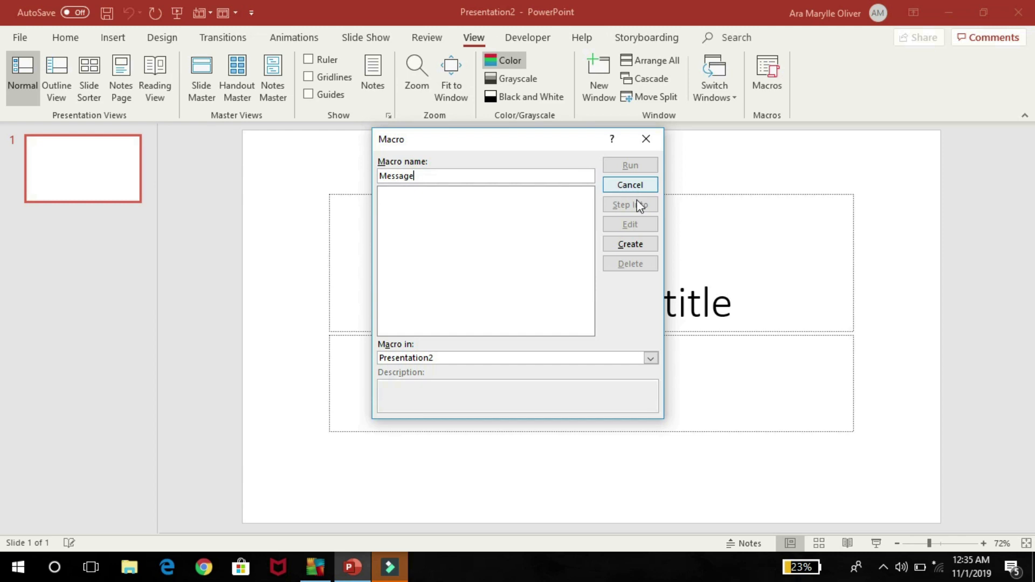
left_click(639, 246)
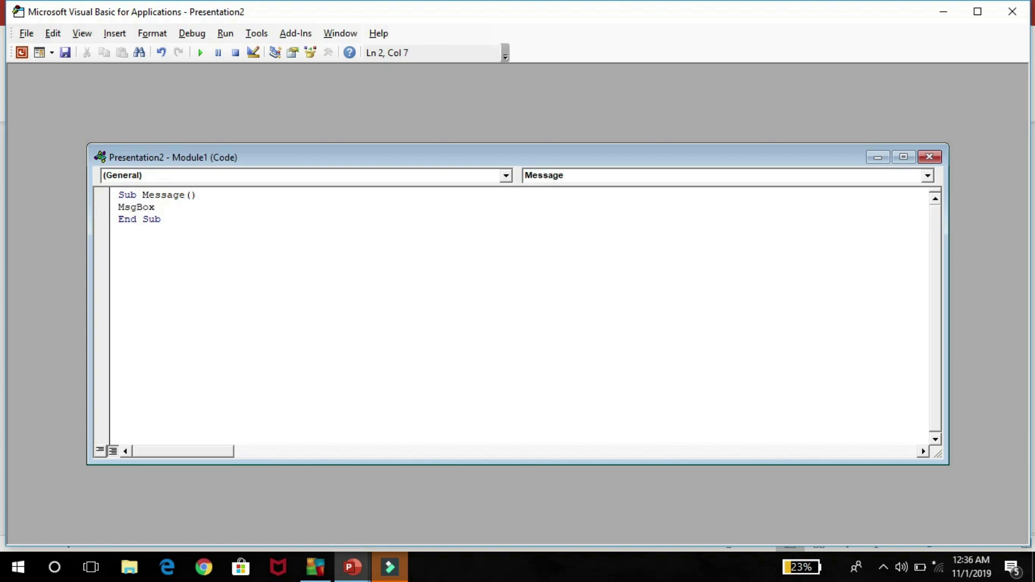
type("MsgBox")
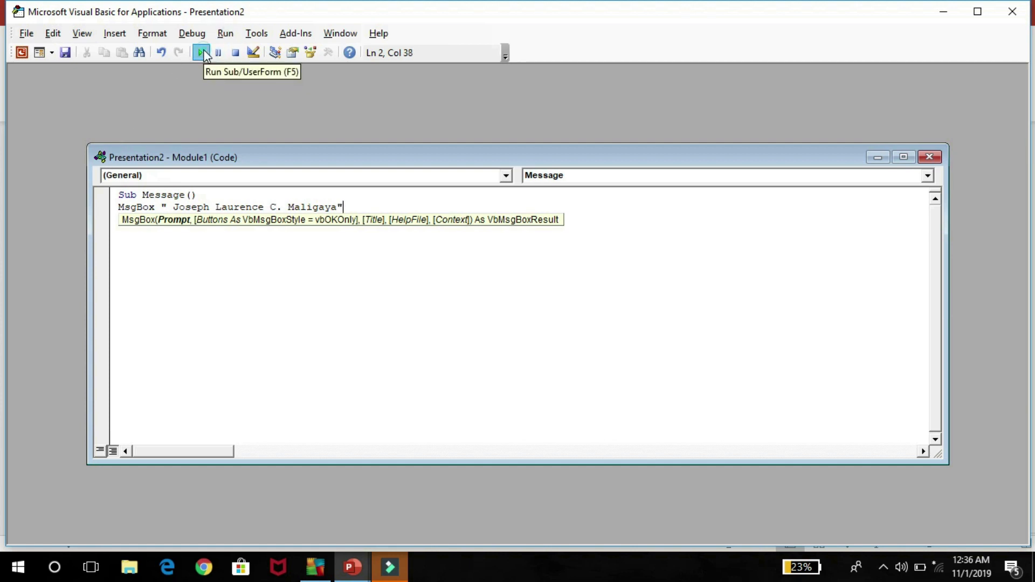
left_click(203, 53)
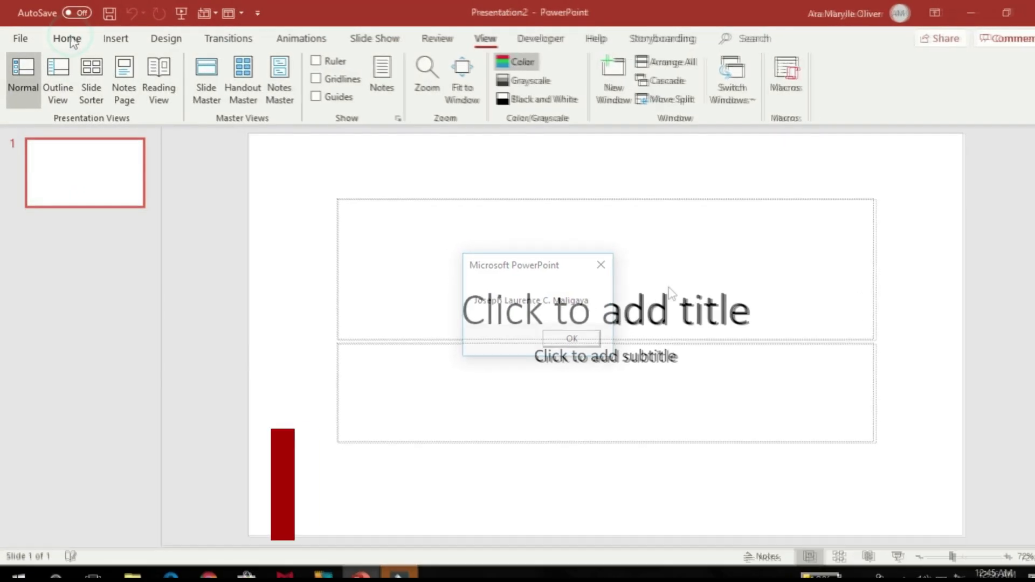
Create a second macro named November in Presentation2.
left_click(66, 38)
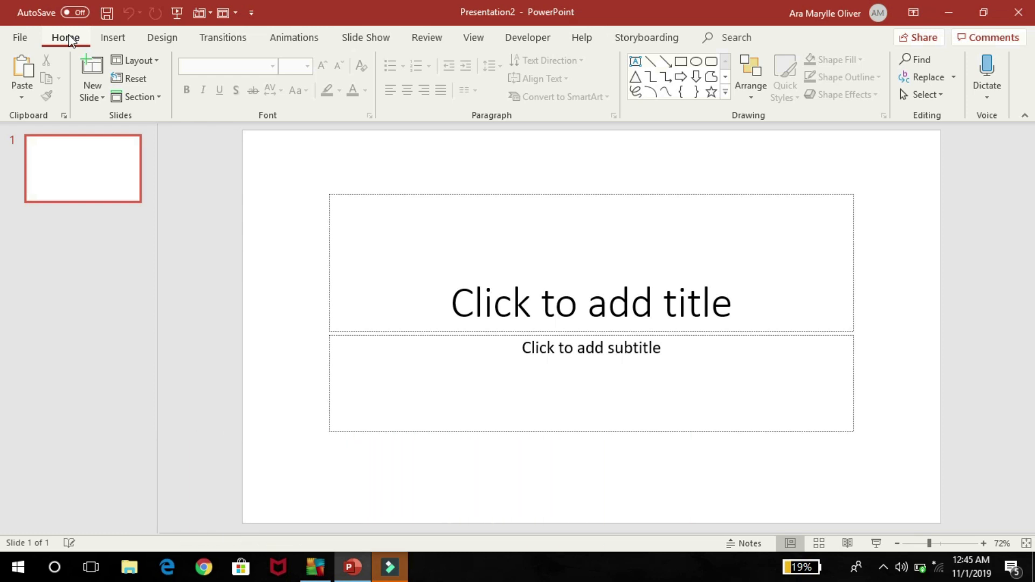
left_click(471, 37)
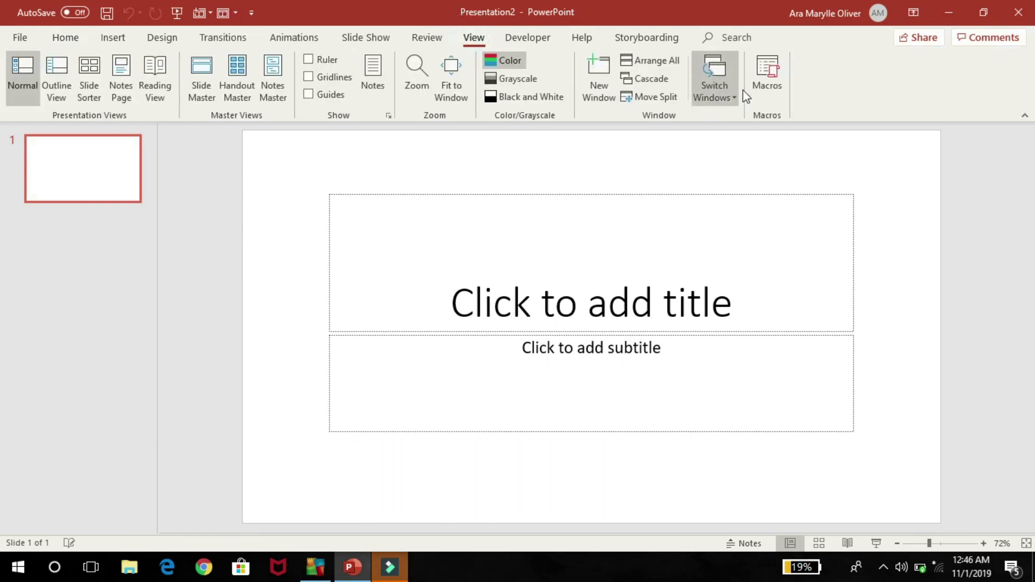
left_click(766, 69)
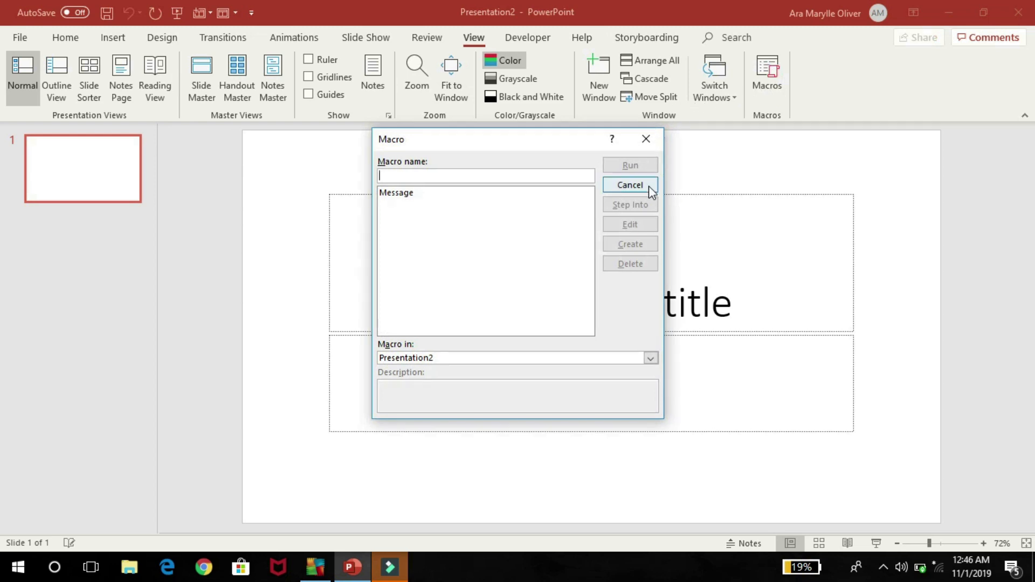
left_click(481, 177)
type("November")
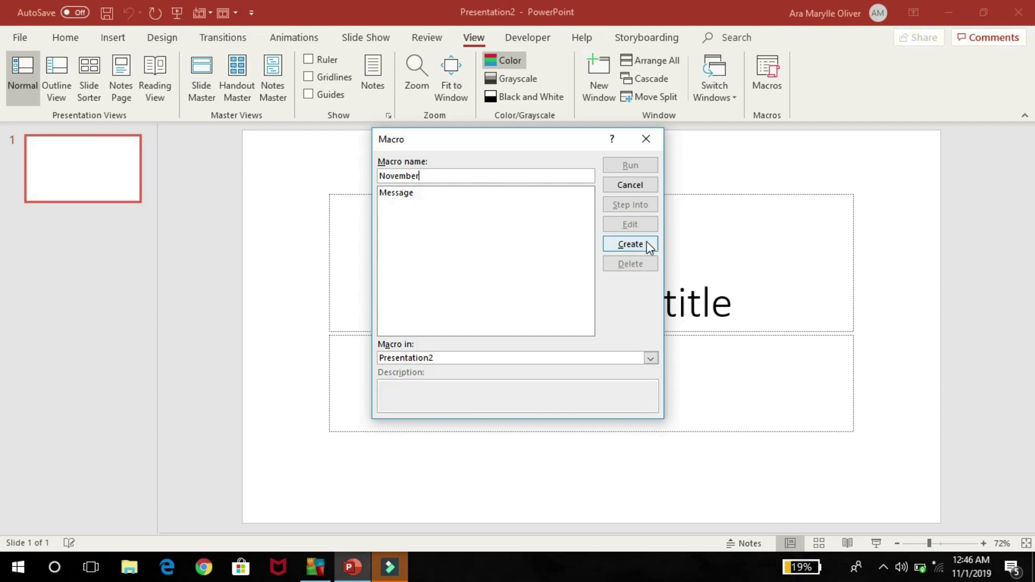
left_click(631, 244)
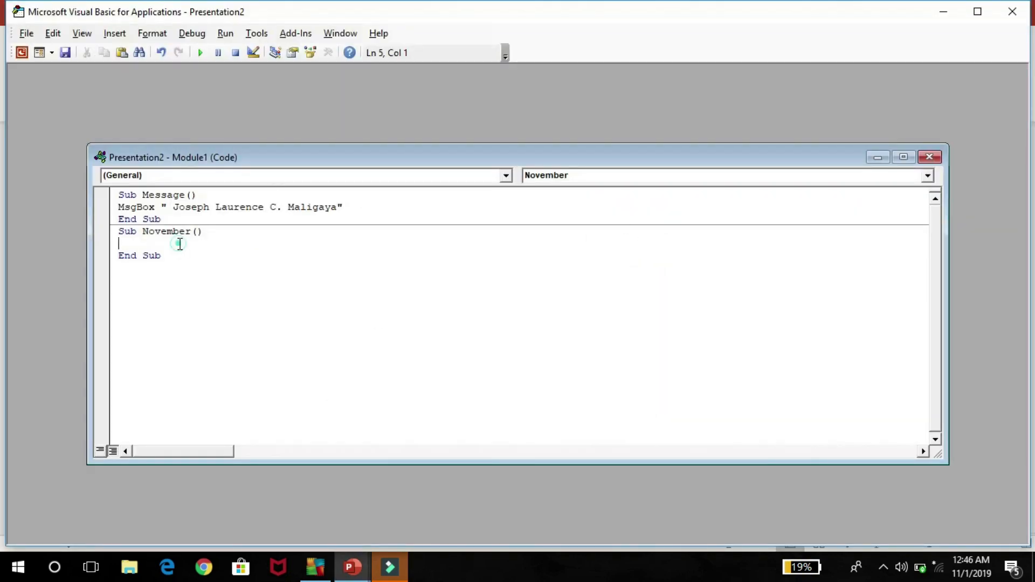
Write code that declares exampleDate As Date, sets it to DateValue("November 1, 2019") and shows MsgBox Year(exampleDate), run it and dismiss the message.
type("Dim exampleDate As Date  exampleDate = DateValue(\"November 1, 2019\")  MsgBox Year(exampleDate)")
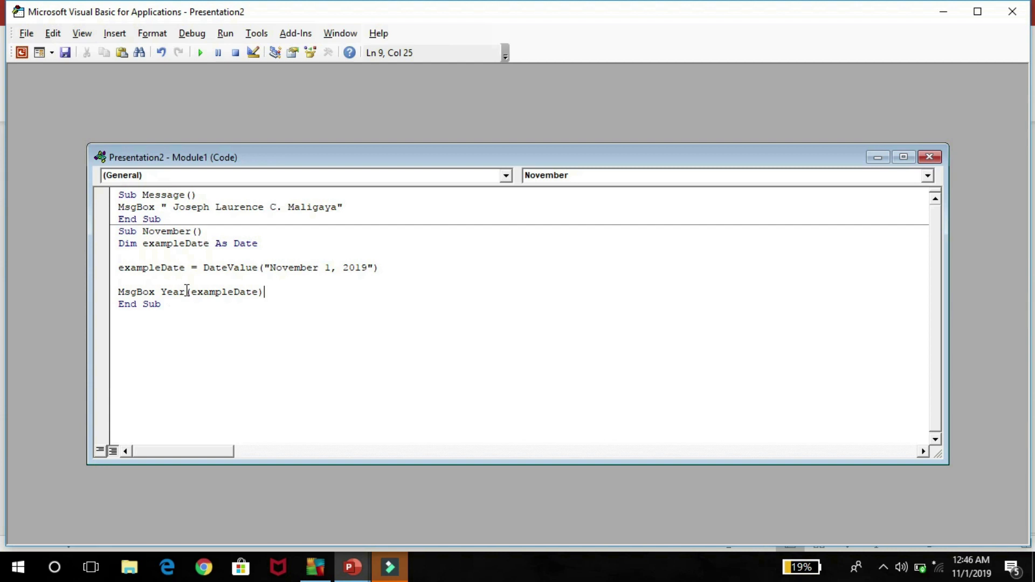
left_click(201, 52)
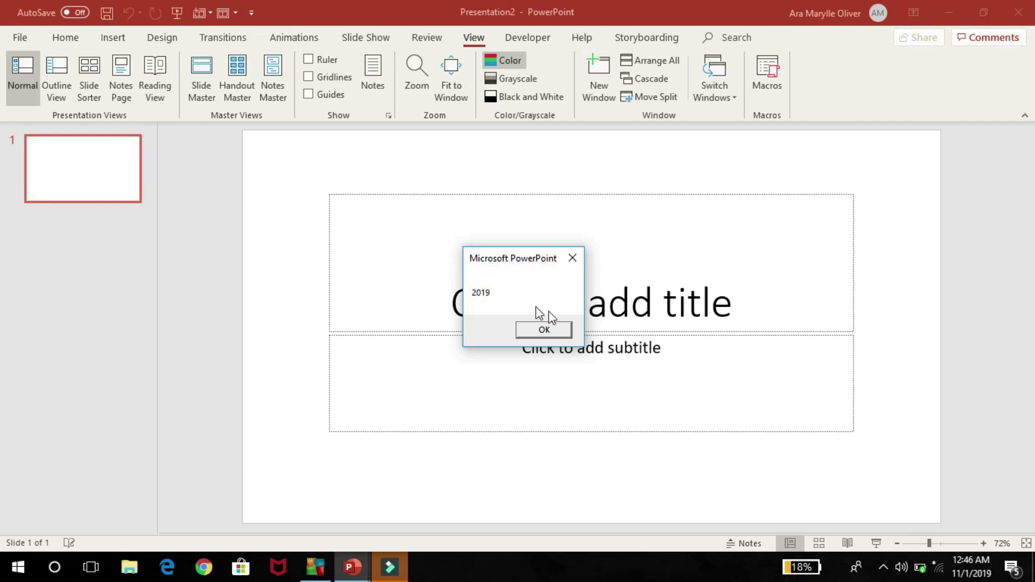
left_click(548, 329)
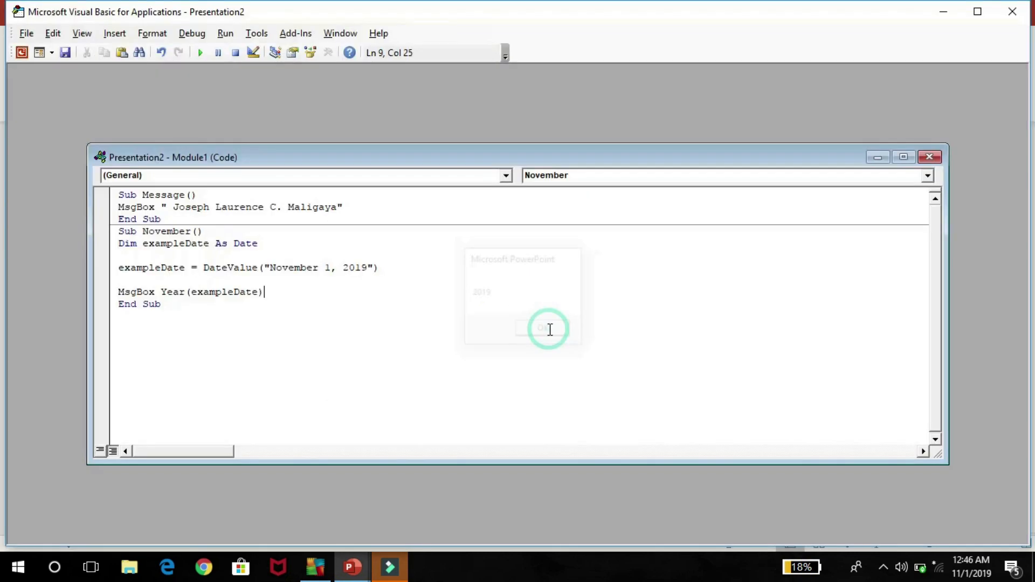
Replace Year with Month in the November macro's MsgBox line, run the macro and dismiss the message.
left_click(185, 292)
key("BackSpace")
key("BackSpace")
key("BackSpace")
key("BackSpace")
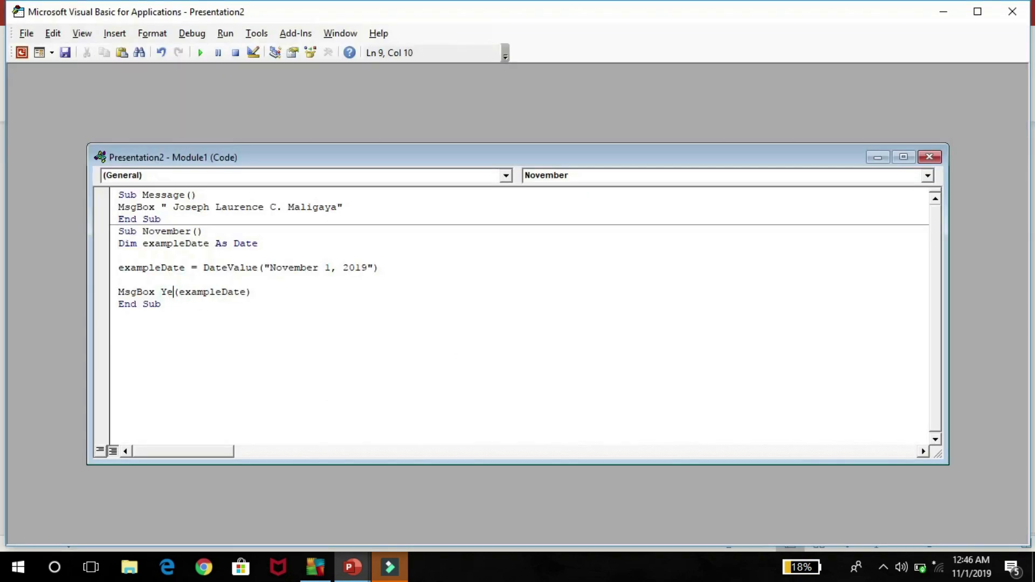
type("Month")
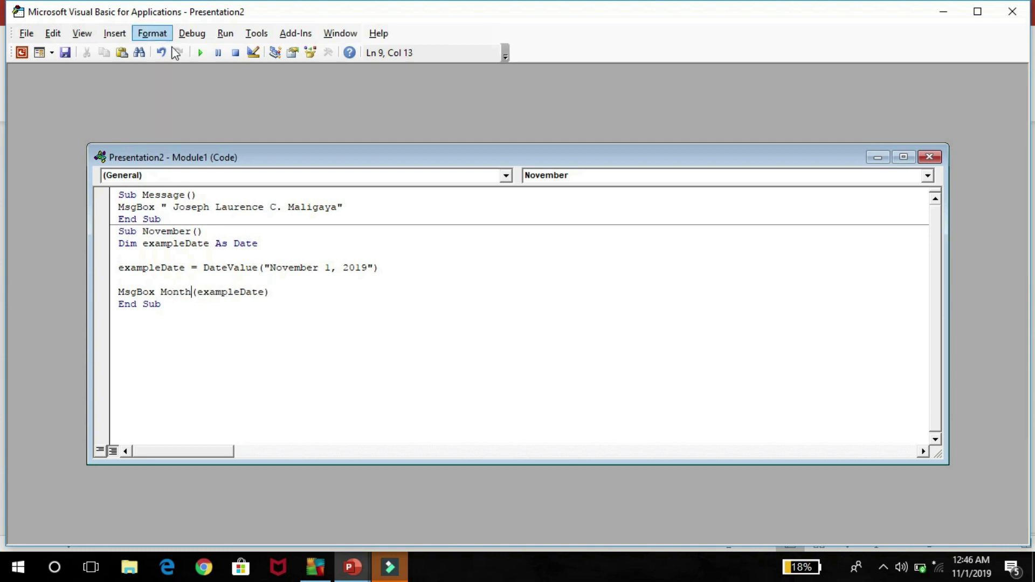
left_click(199, 52)
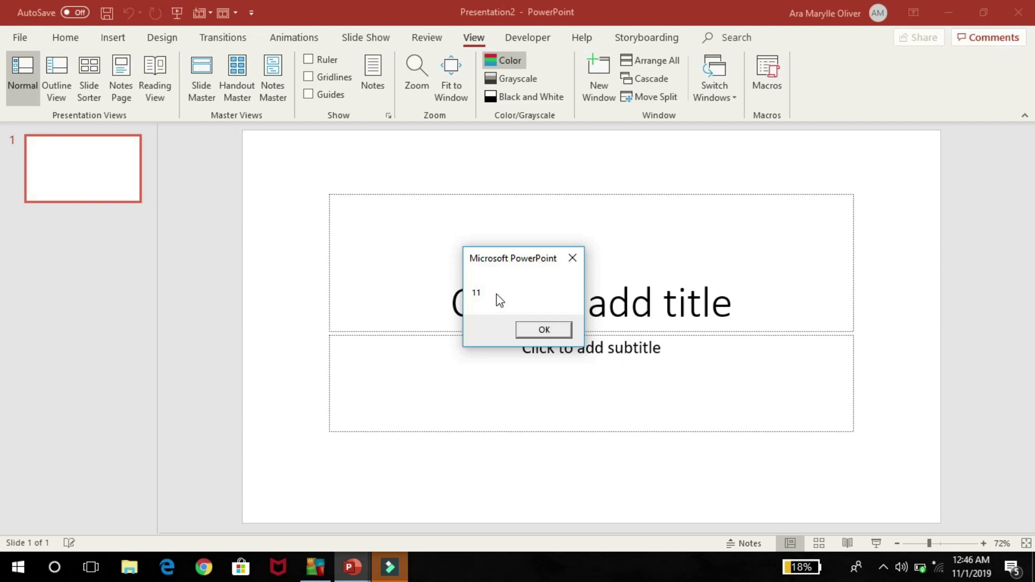
left_click(543, 329)
Replace Month with Day in the November macro's MsgBox line and run the macro.
key("BackSpace")
key("BackSpace")
key("BackSpace")
key("BackSpace")
key("BackSpace")
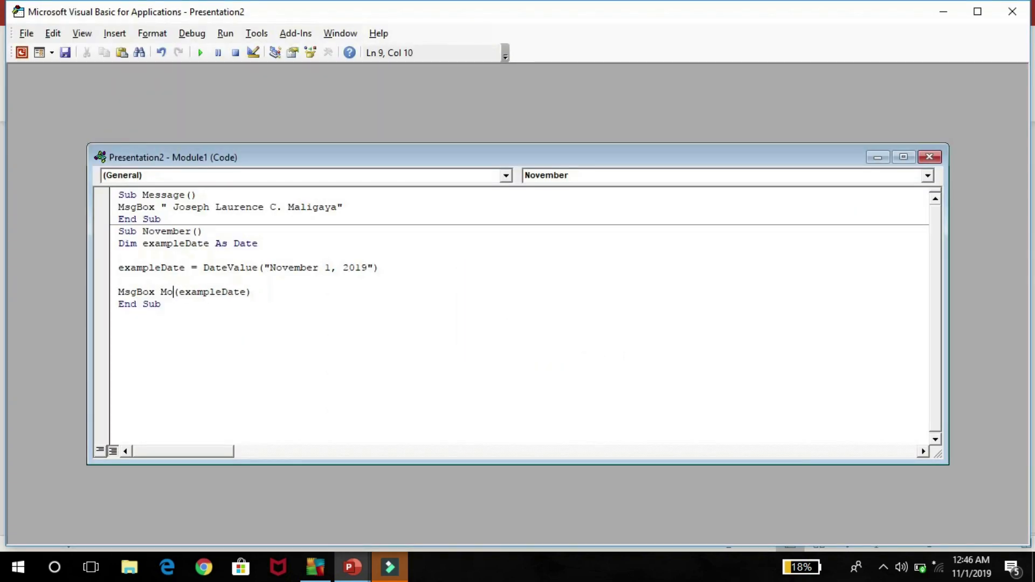
type("Day")
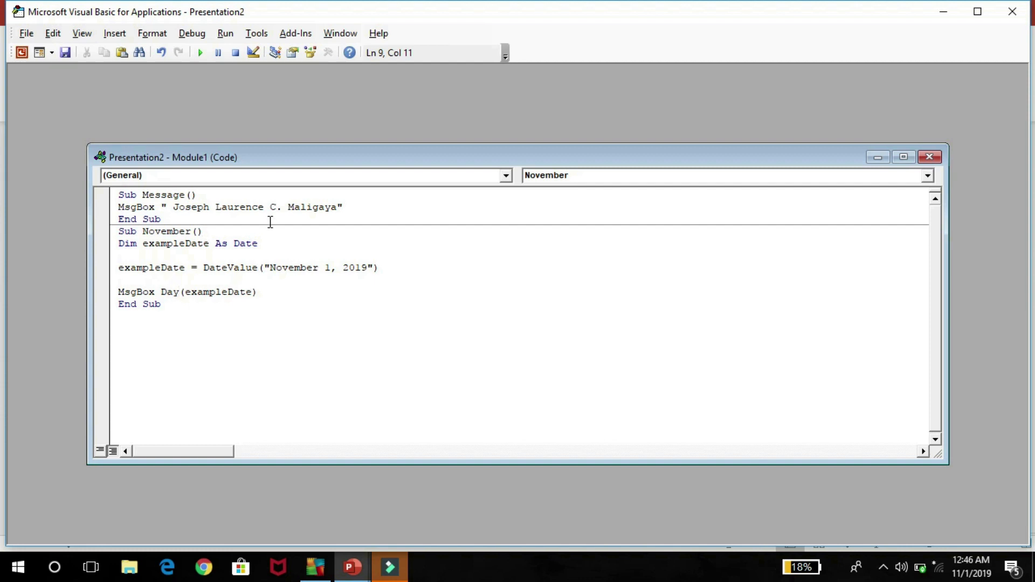
left_click(200, 53)
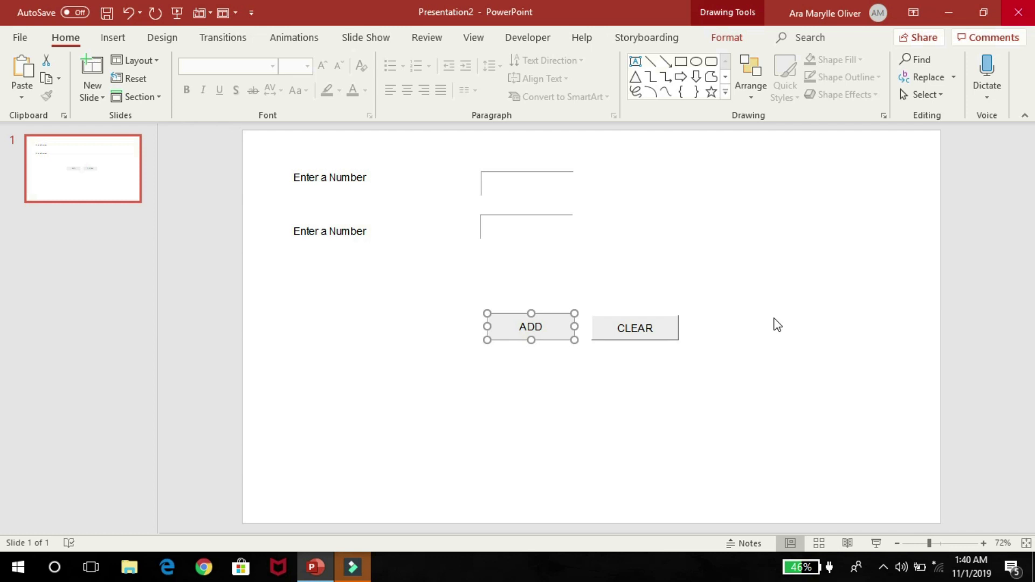
Open the ADD button's click procedure and start its code with Label3.Caption= Val(TextBox1.Text).
double_click(560, 326)
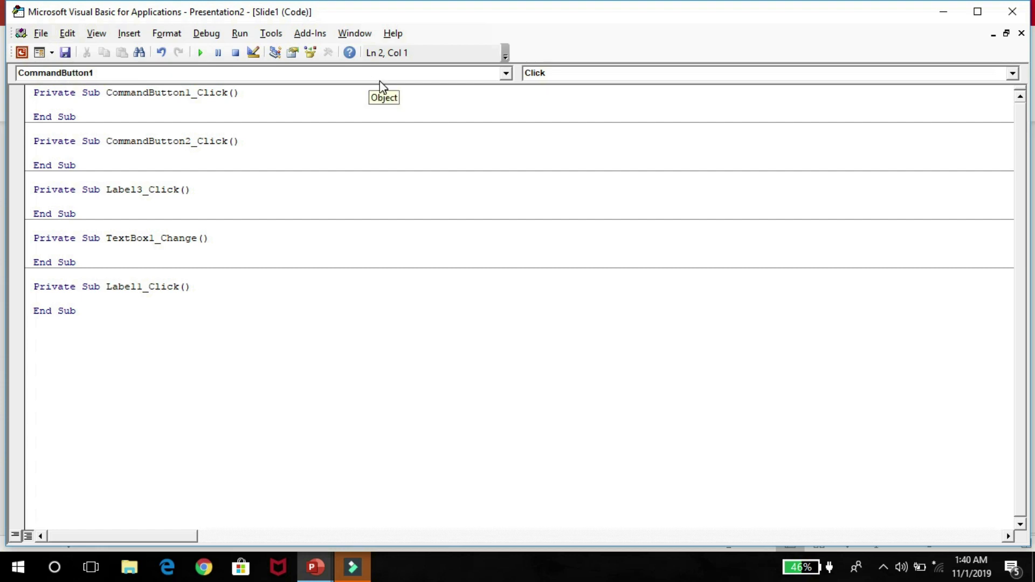
type("Label3.")
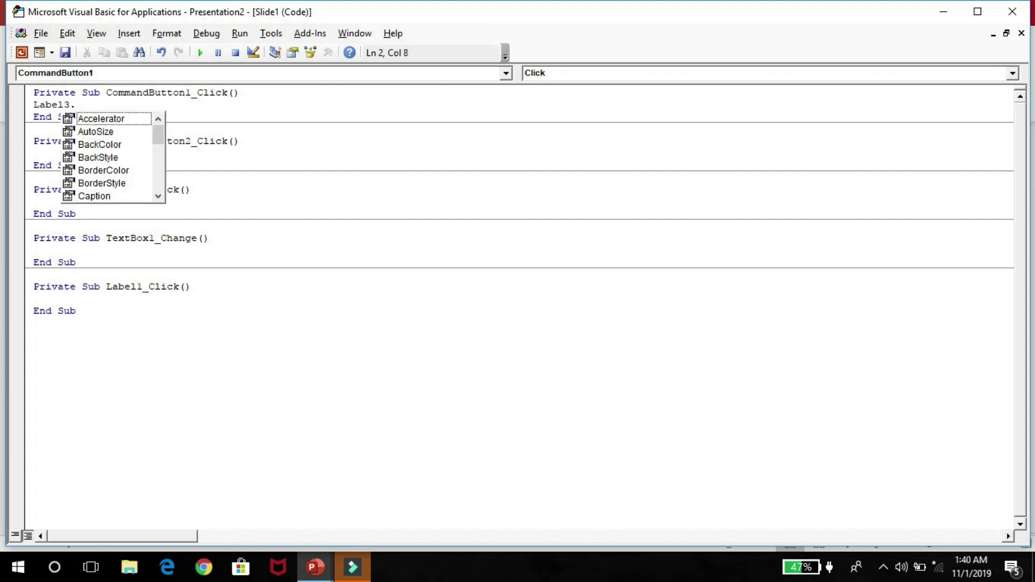
type("Caption=")
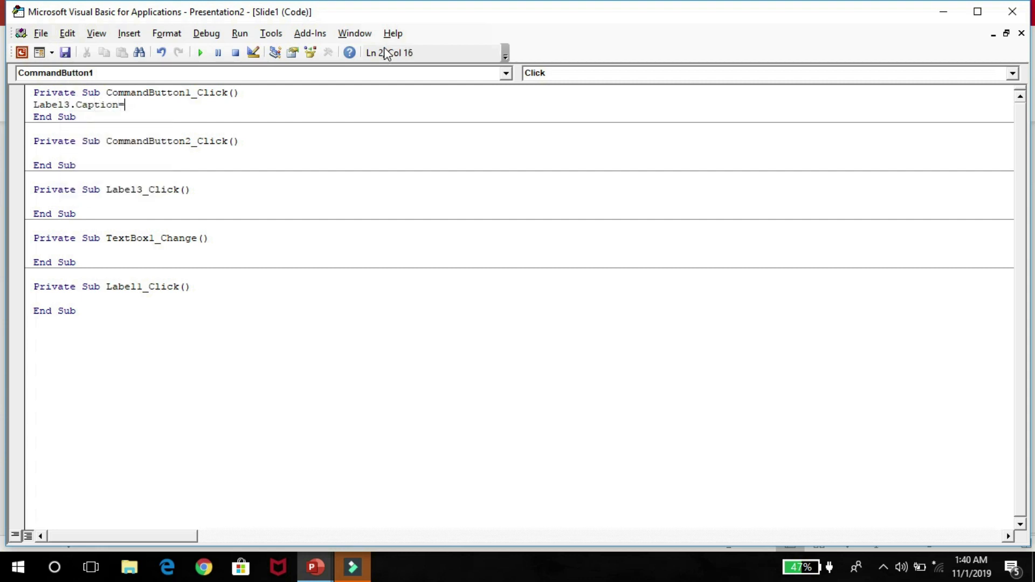
type(" Val(TextBox1")
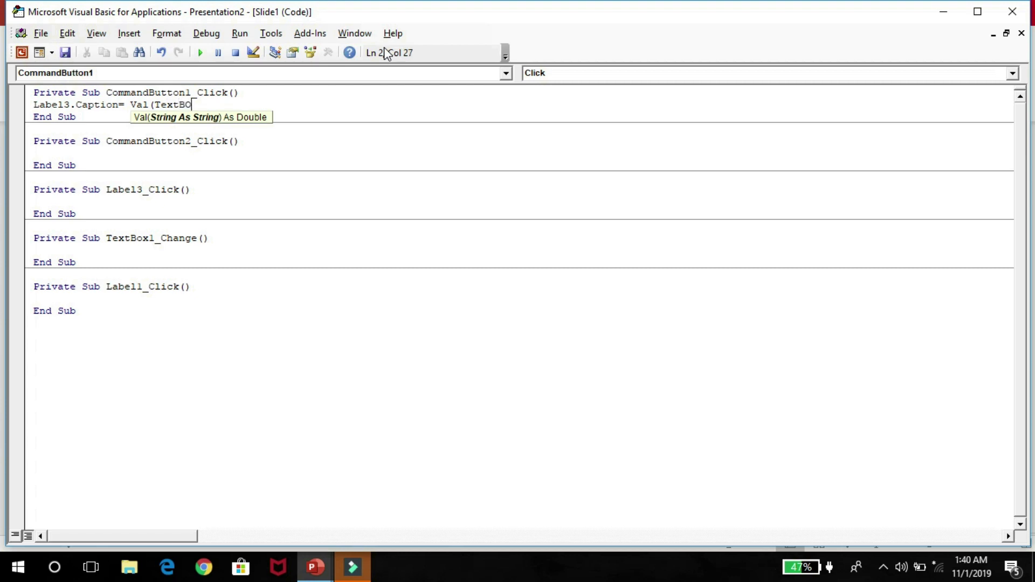
type(".")
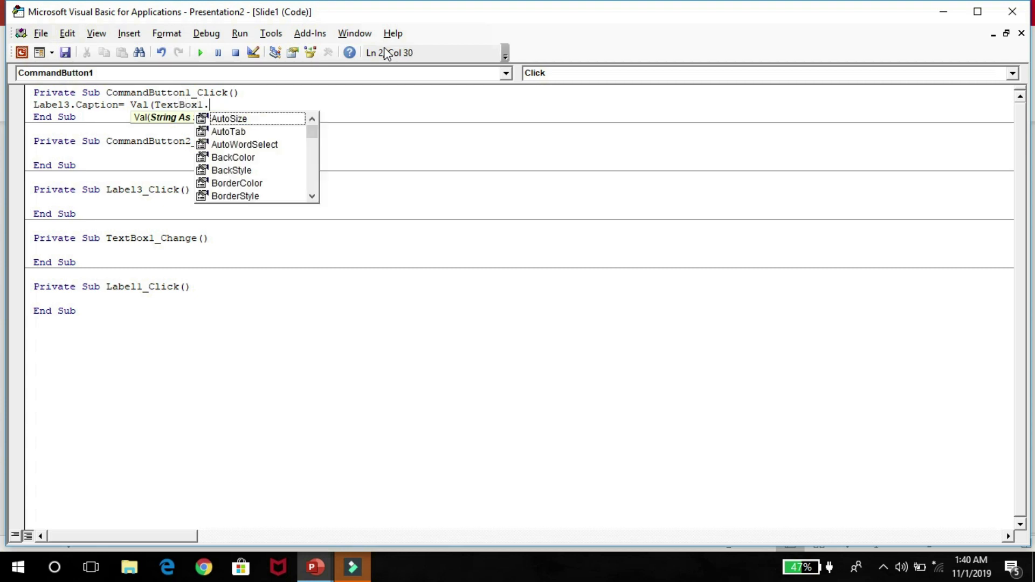
type("Text")
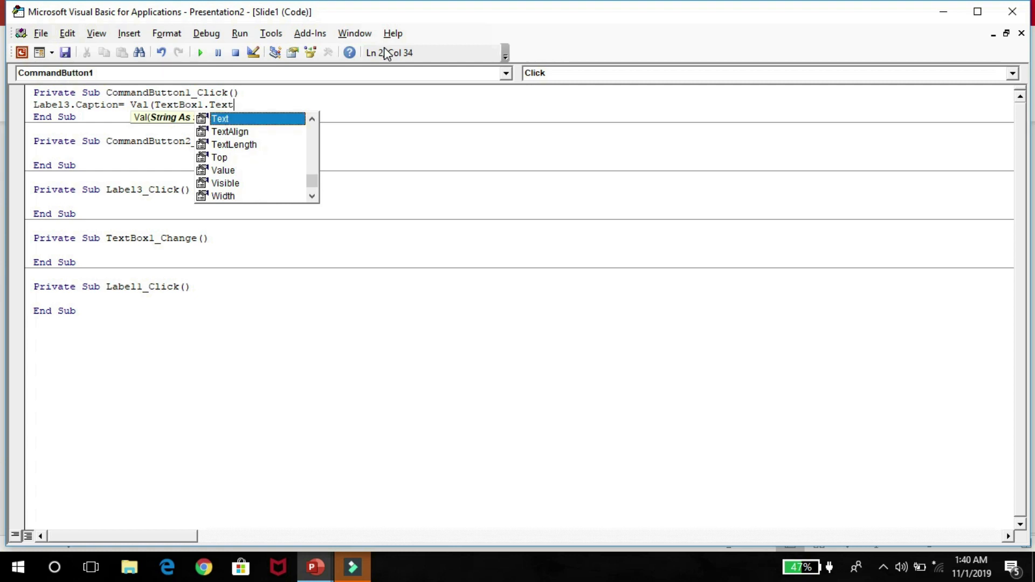
type(") =")
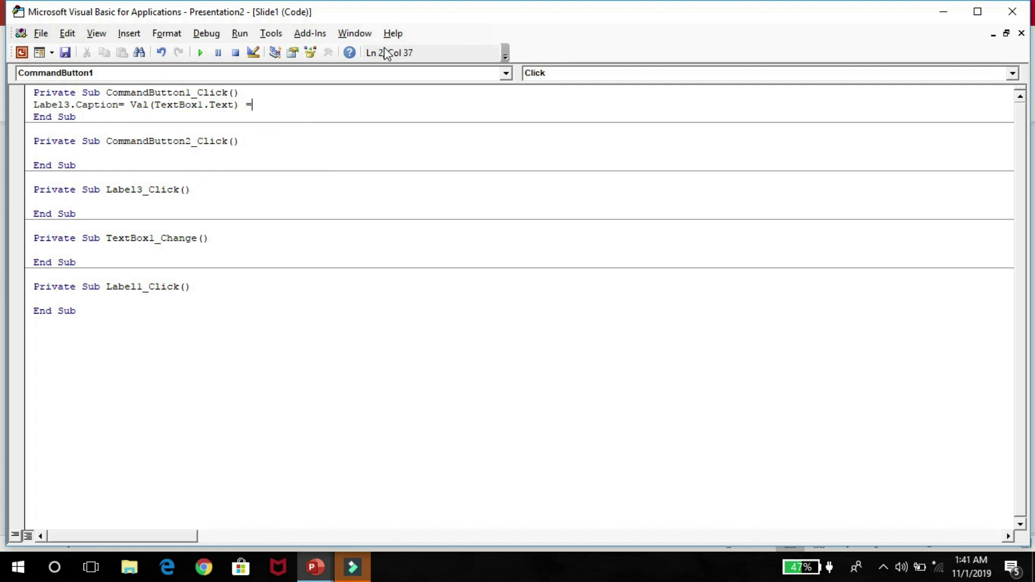
Replace the trailing equals sign with + and append a copy of Val(TextBox1.Text) to the Label3 caption expression.
key("BackSpace")
type("+")
left_click_drag(237, 106, 131, 106)
key("ctrl+c")
left_click(270, 105)
key("ctrl+v")
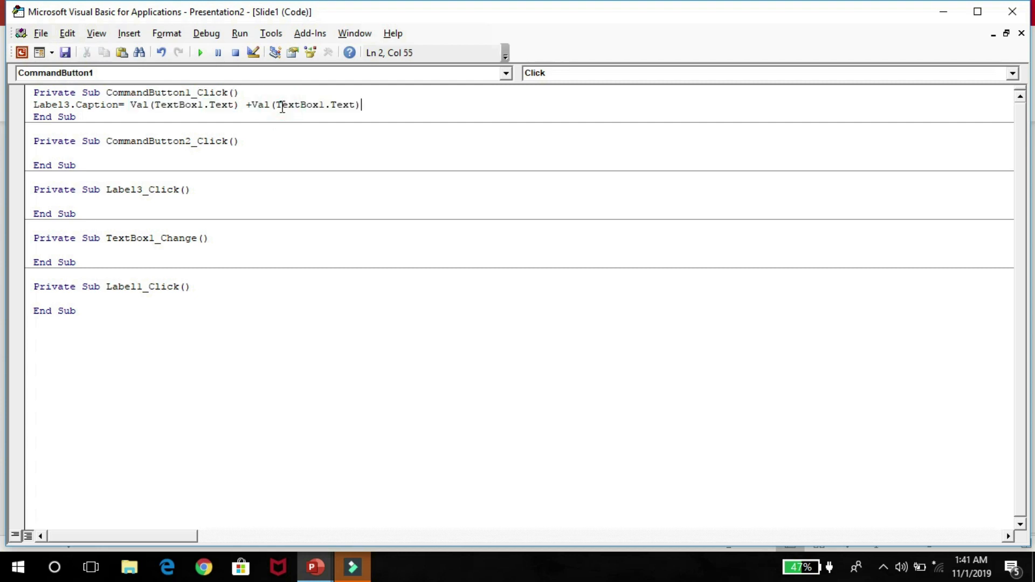
Space out the plus sign, change the second TextBox1 reference to TextBox2 in the Label3 caption sum, and return to the slide.
left_click(253, 105)
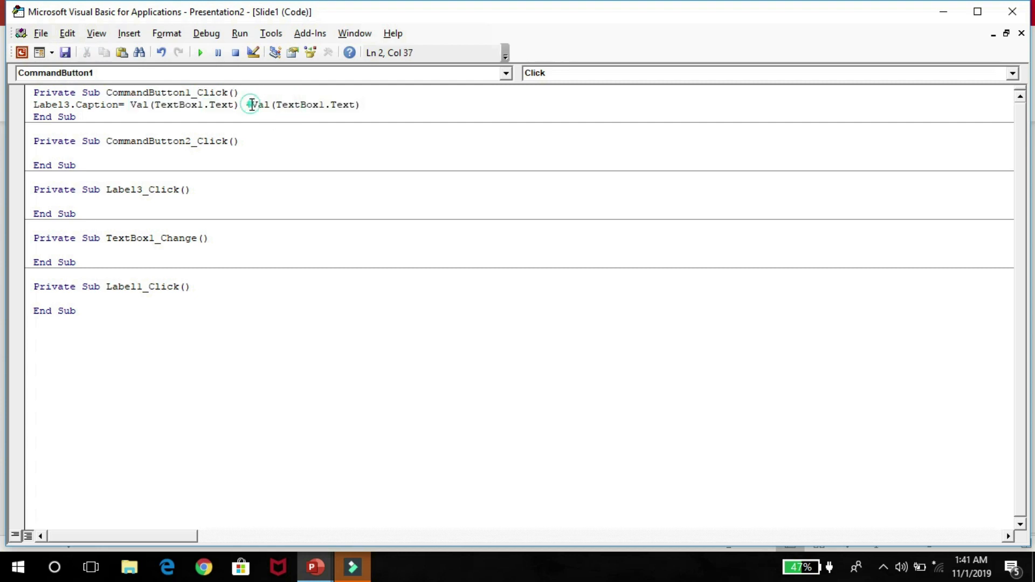
left_click(331, 104)
key("BackSpace")
type("2")
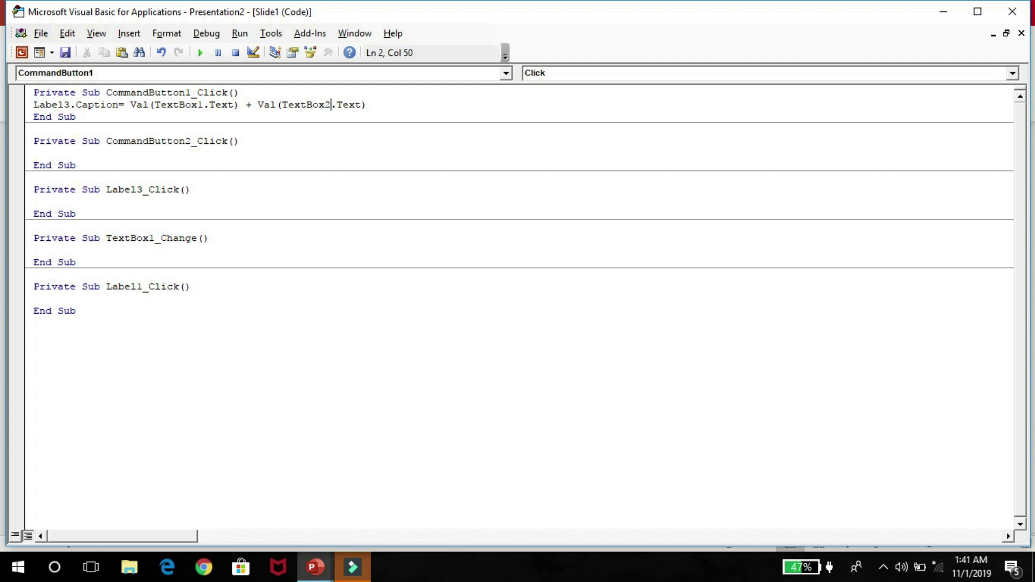
left_click(1023, 10)
left_click(762, 358)
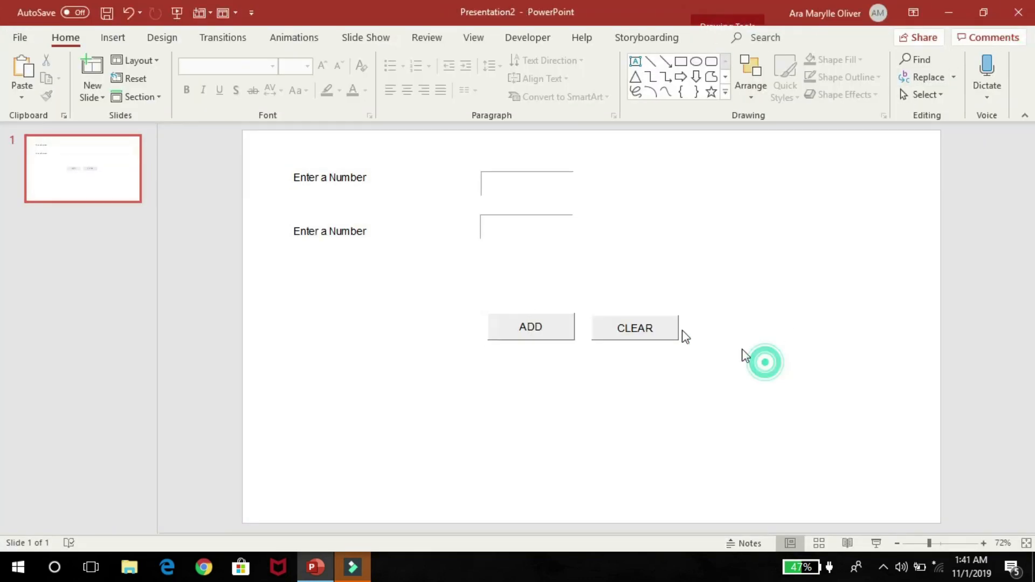
Open the CLEAR button's click procedure and add the line TextBox1.Text="" to it.
double_click(622, 329)
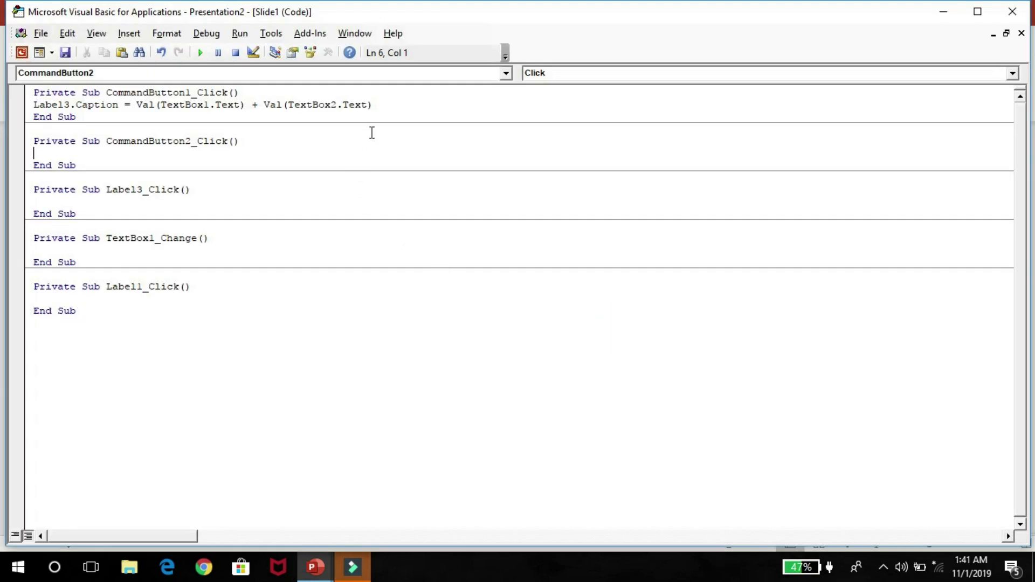
type("Text")
key("BackSpace")
type("Box1.Tex")
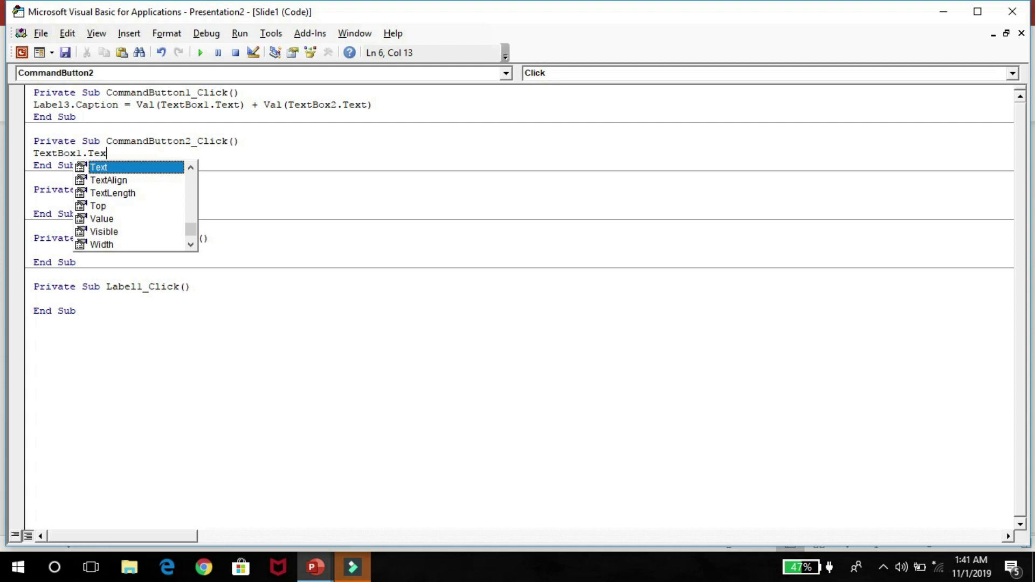
type("t=\"\"")
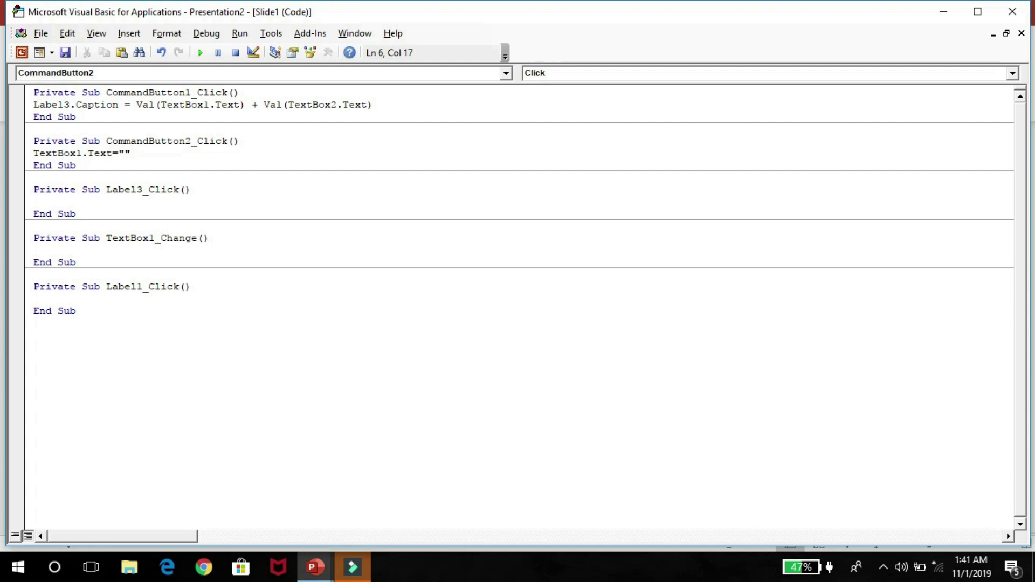
Add the line TextBox2.Text="" below the TextBox1 line in the CommandButton2 click procedure.
key("Return")
type("TextB")
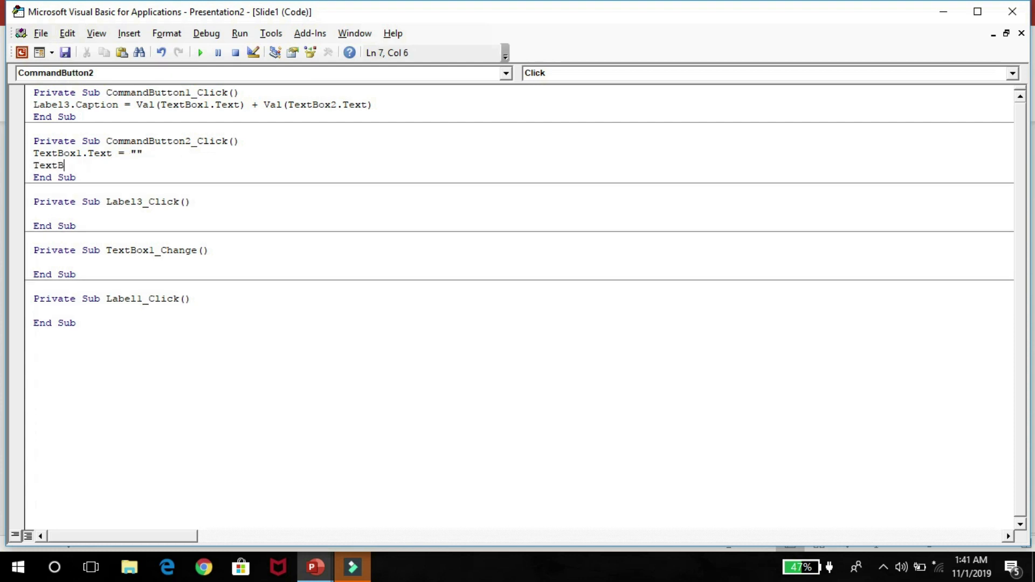
type("ox2.Text")
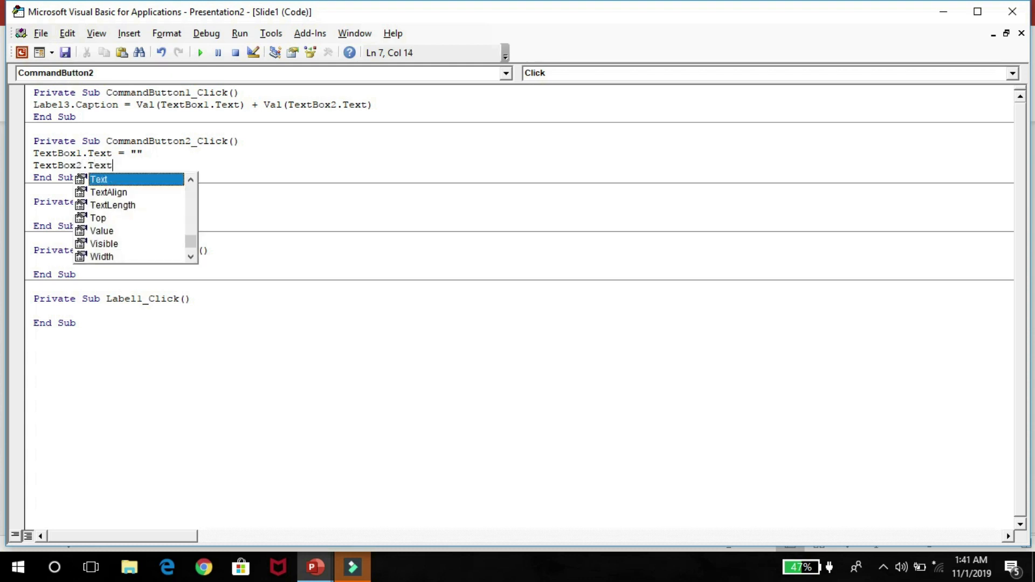
type("=\"\"")
key("Return")
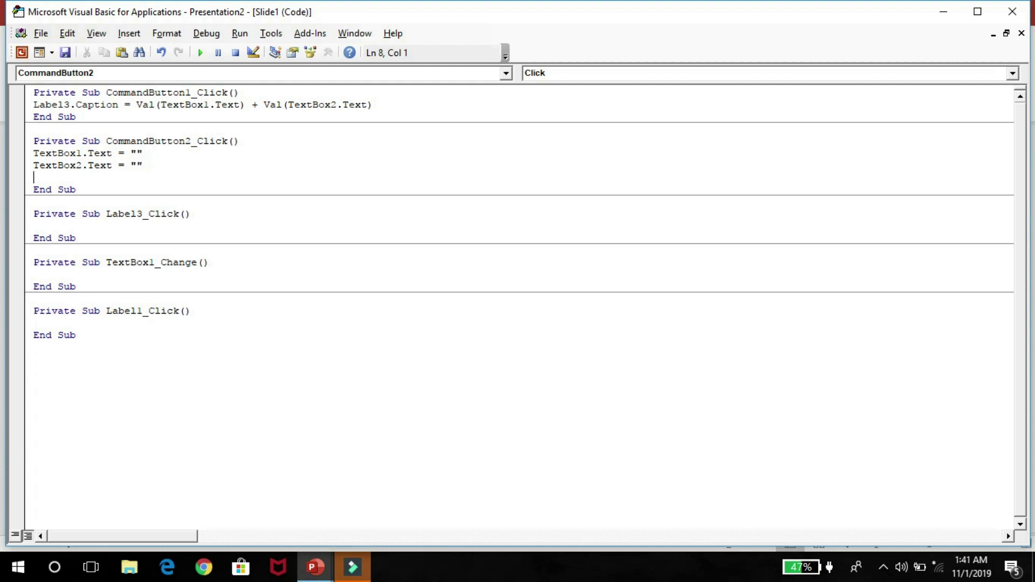
Add Label3.Caption="" as the last line of the CommandButton2 click procedure and close the code editor.
type("Label3.Captioj")
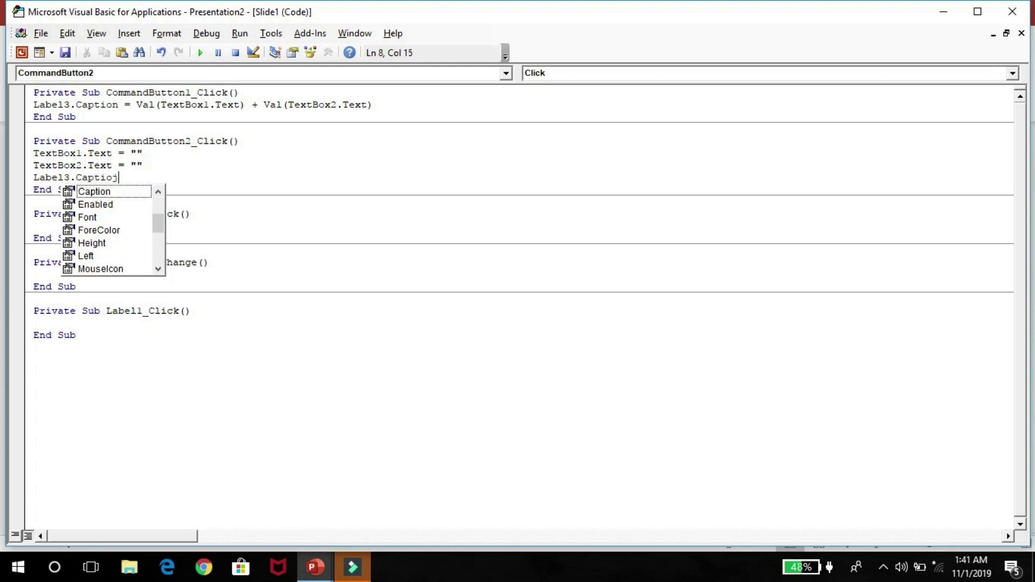
key("BackSpace")
type("n=")
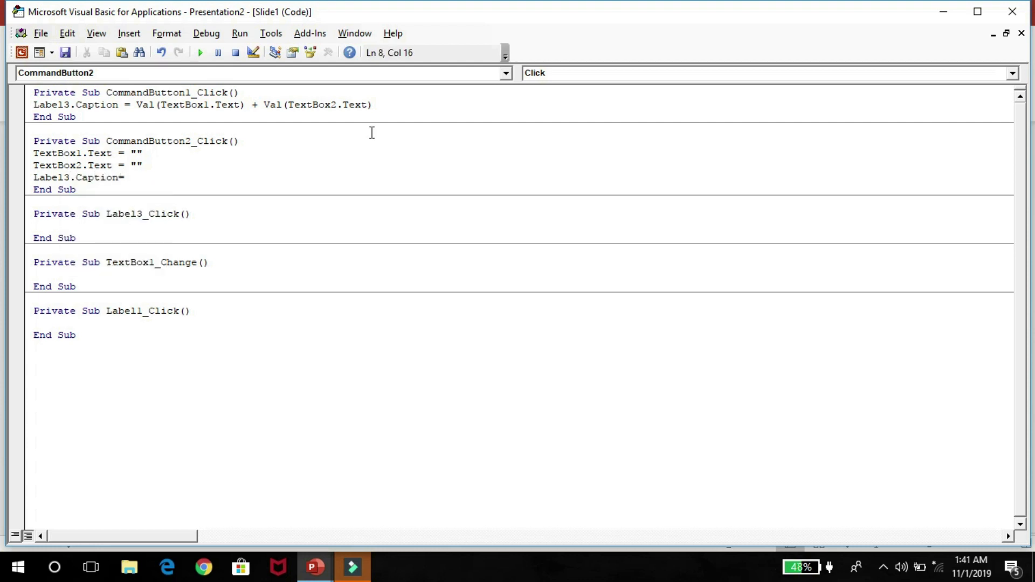
type("\"\"")
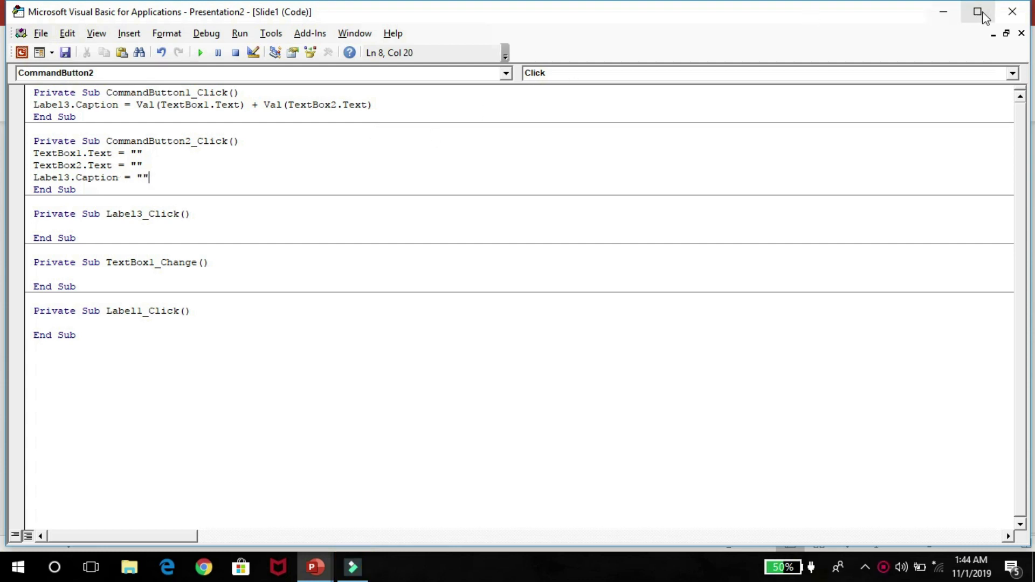
left_click(1000, 18)
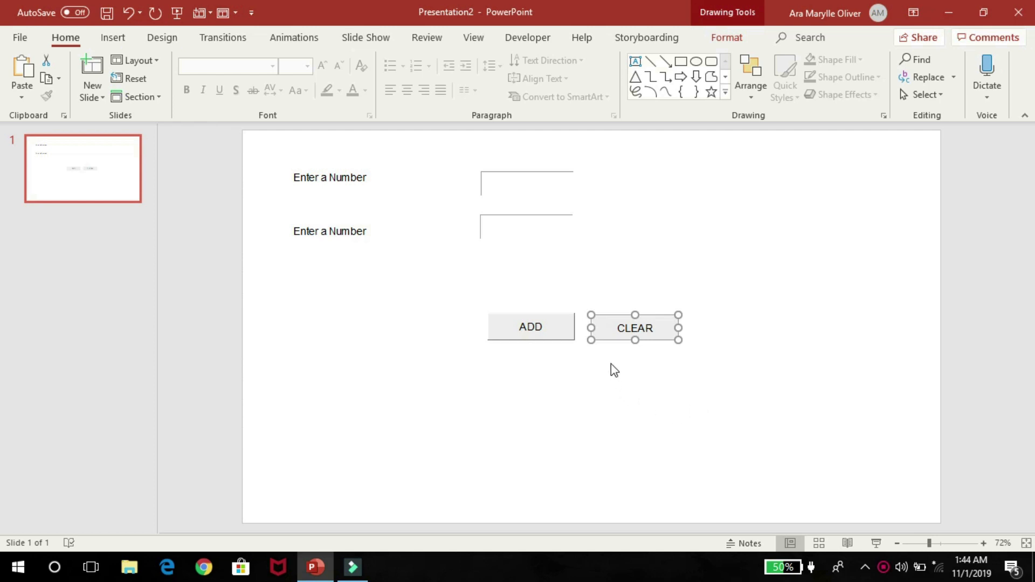
Start the slide show, add 5 and 7 with the slide's ADD button, and clear the fields with CLEAR.
key("F5")
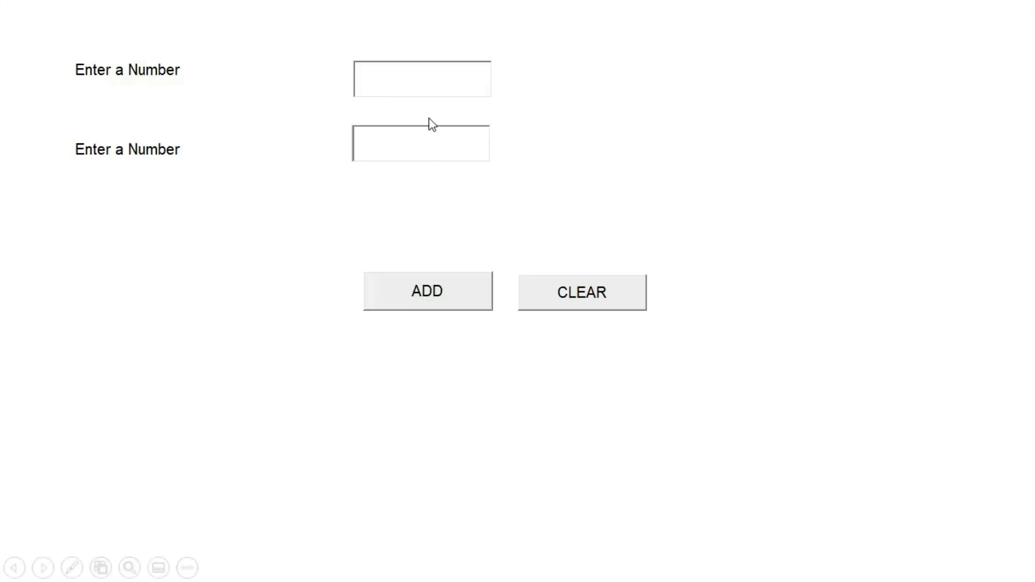
left_click(416, 91)
type("5")
type("7")
left_click(451, 290)
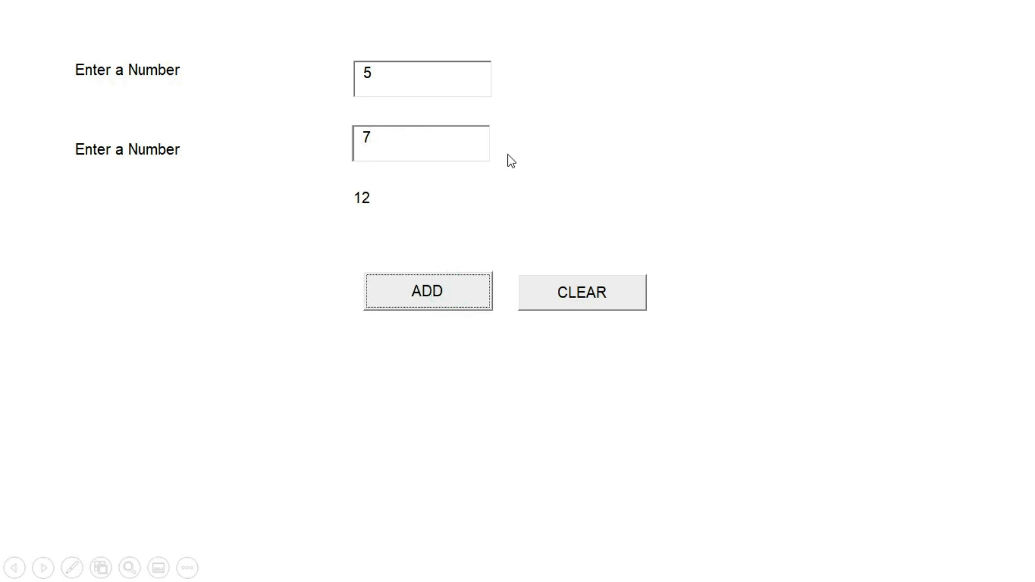
left_click(616, 290)
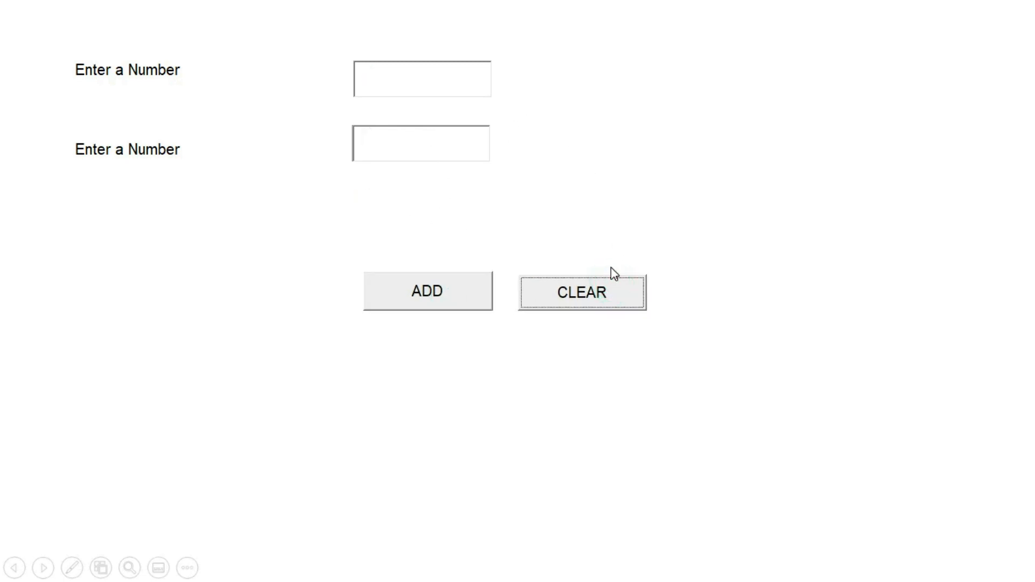